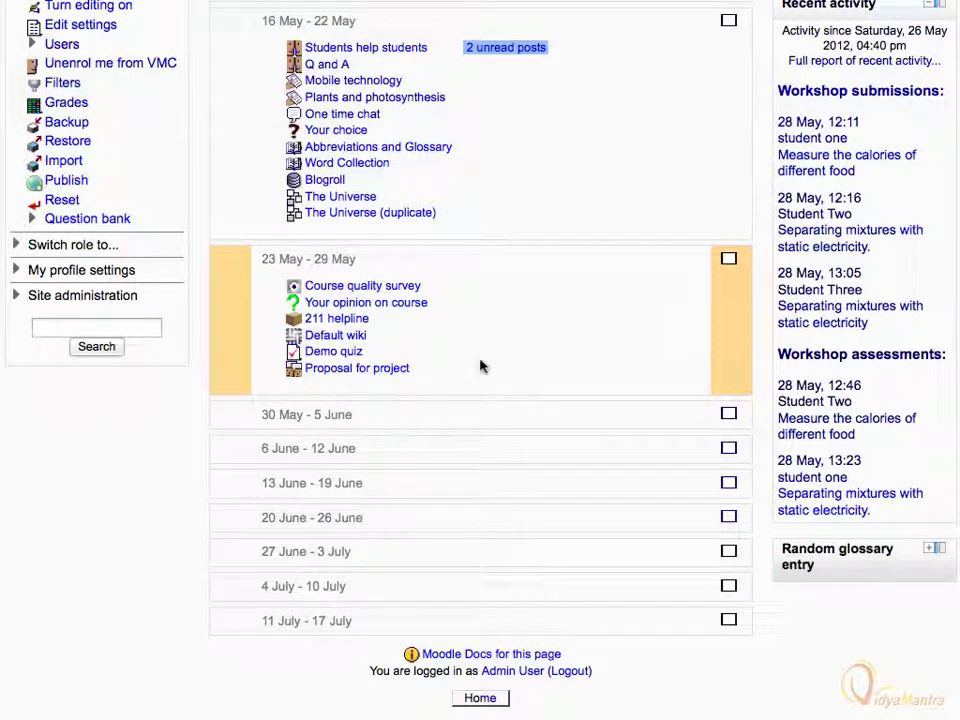
Go to Site administration's Advanced features settings page
click(16, 298)
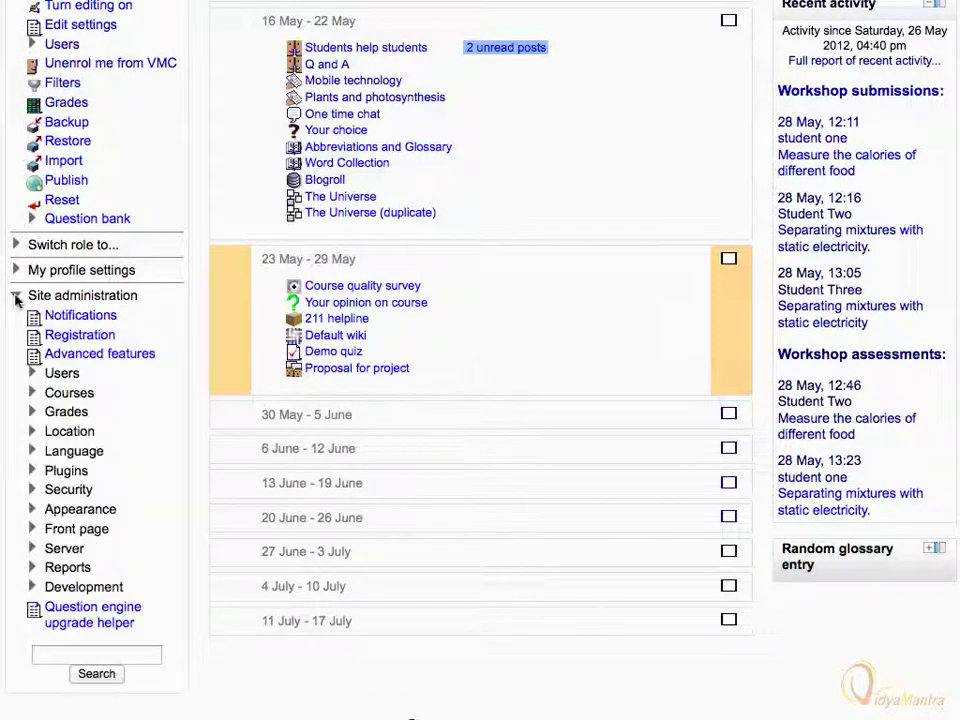
click(124, 357)
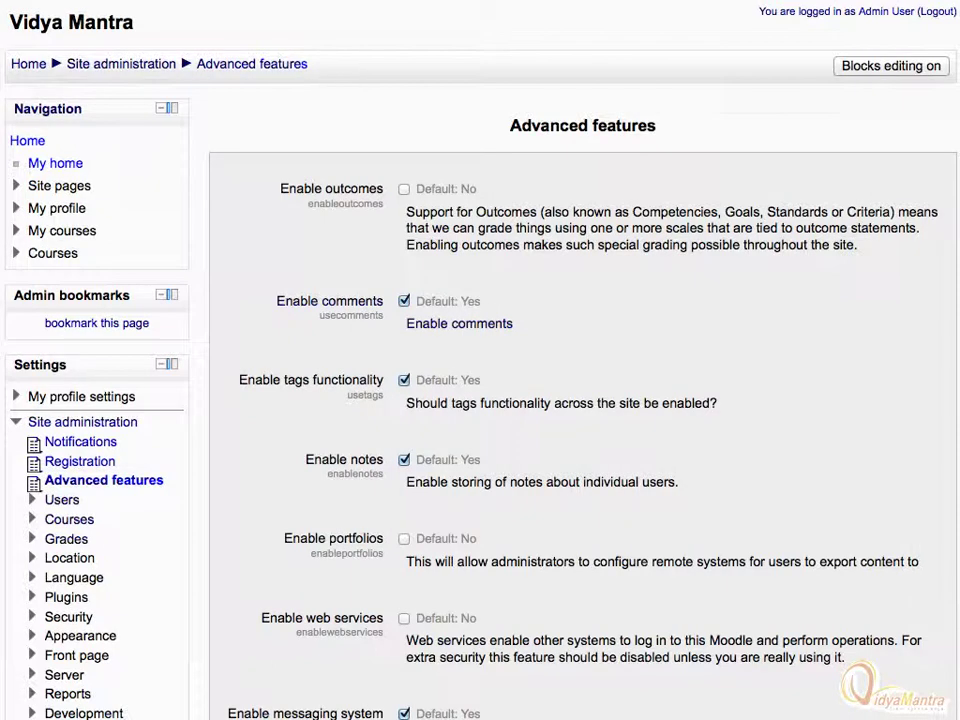
Enable completion tracking and conditional access site-wide, and save the changes
scroll(124, 302, down, 15)
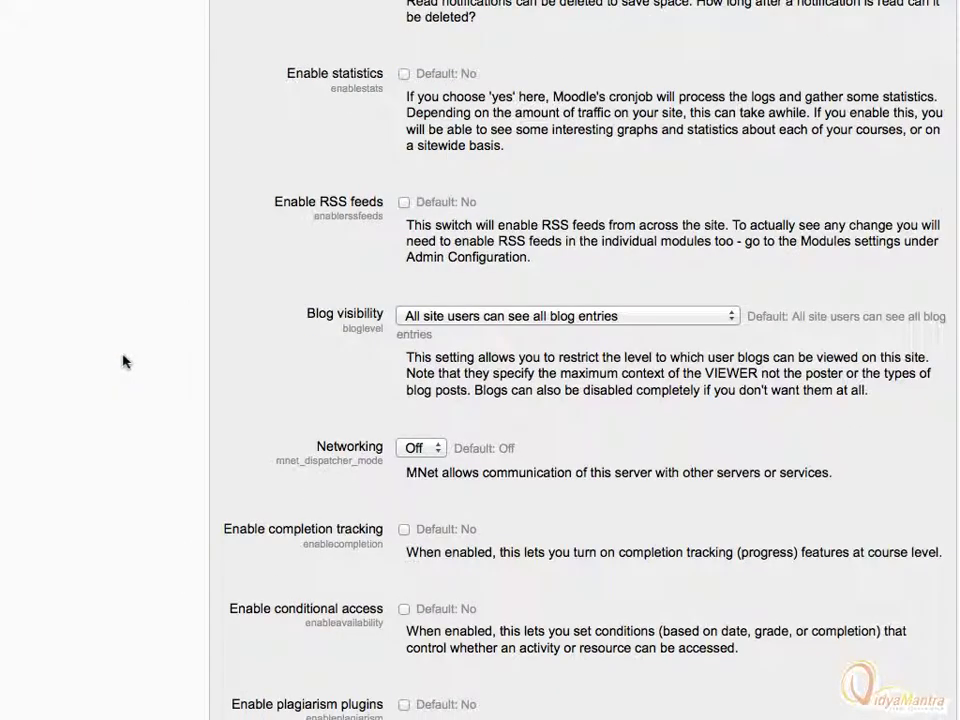
scroll(124, 361, down, 5)
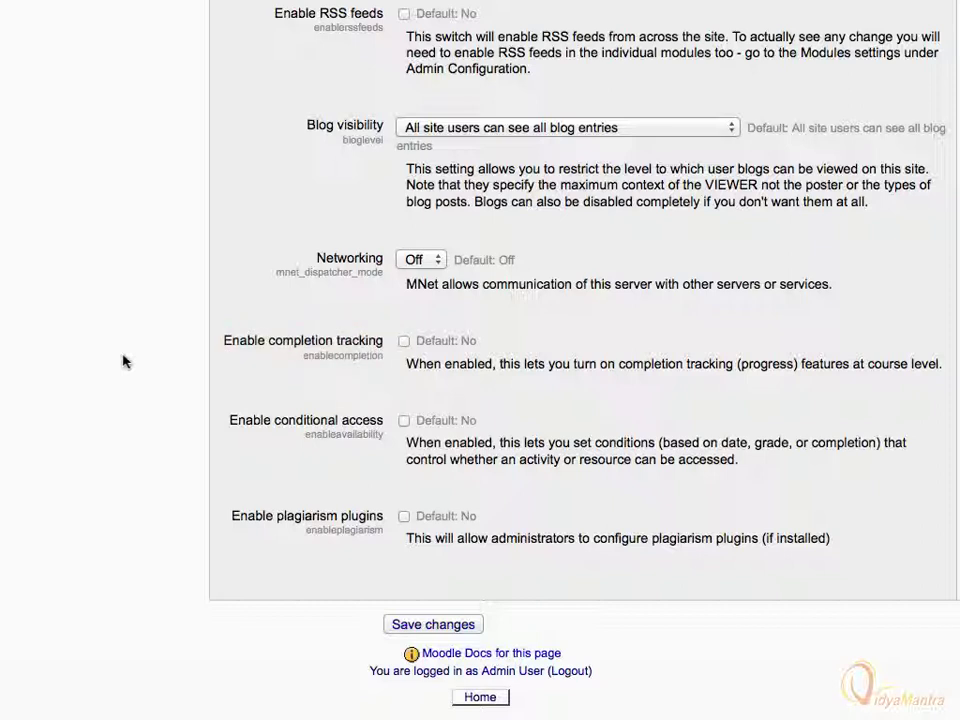
click(404, 342)
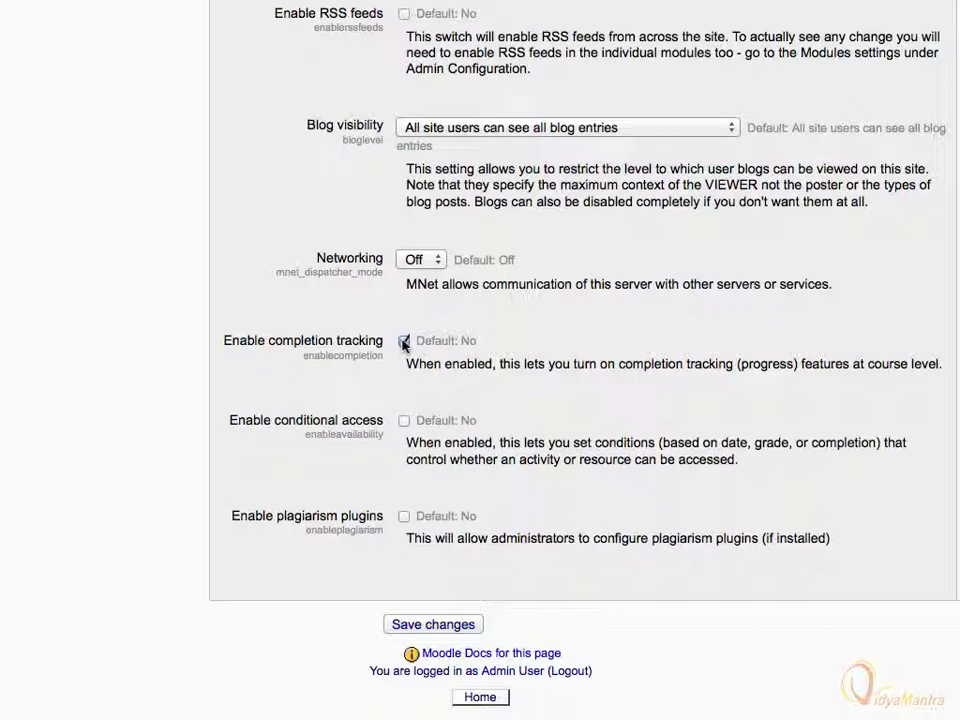
click(404, 421)
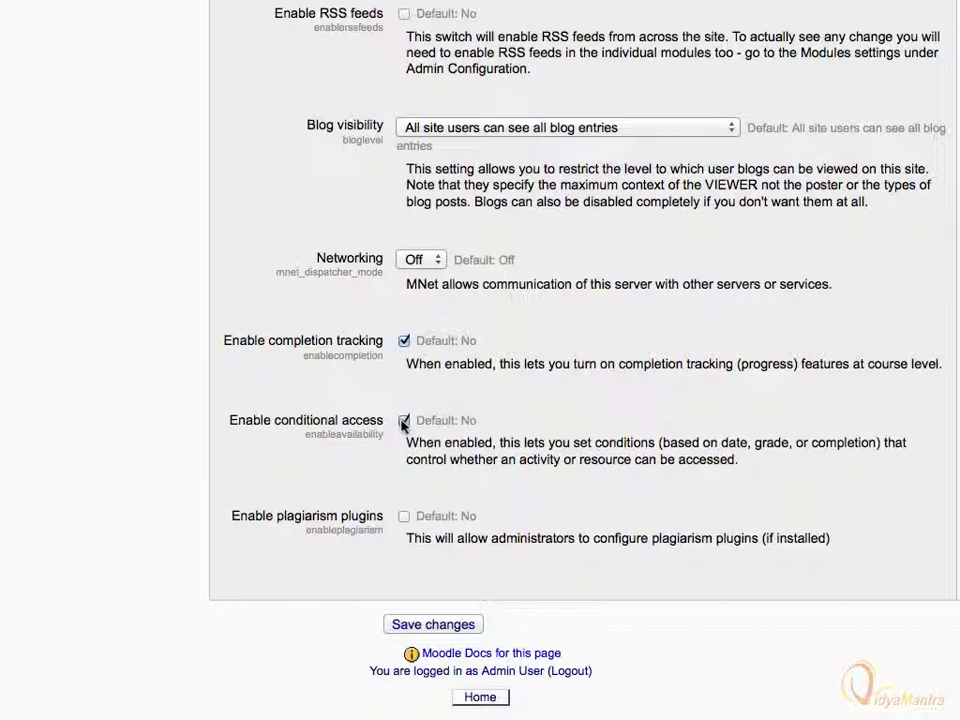
click(433, 625)
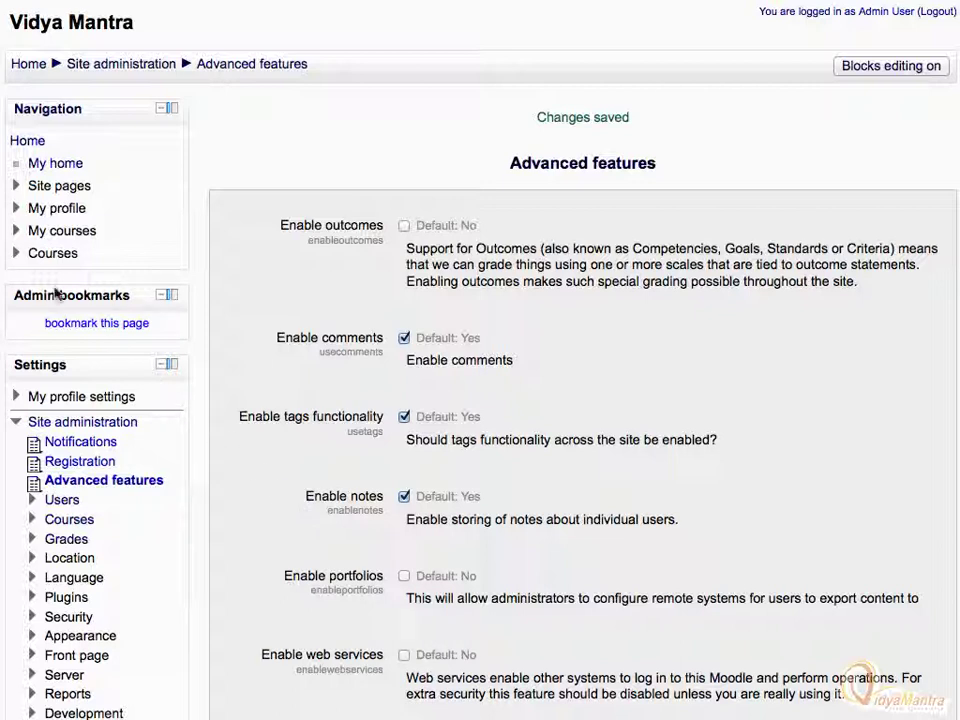
Go to the VMC course in the Miscellaneous category
click(17, 254)
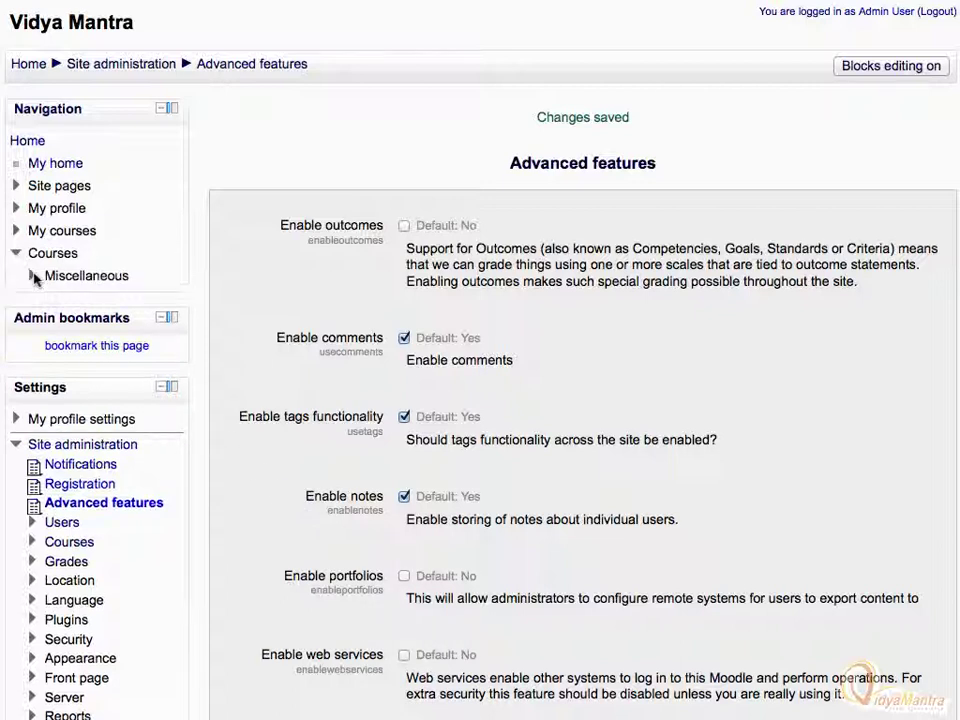
click(33, 276)
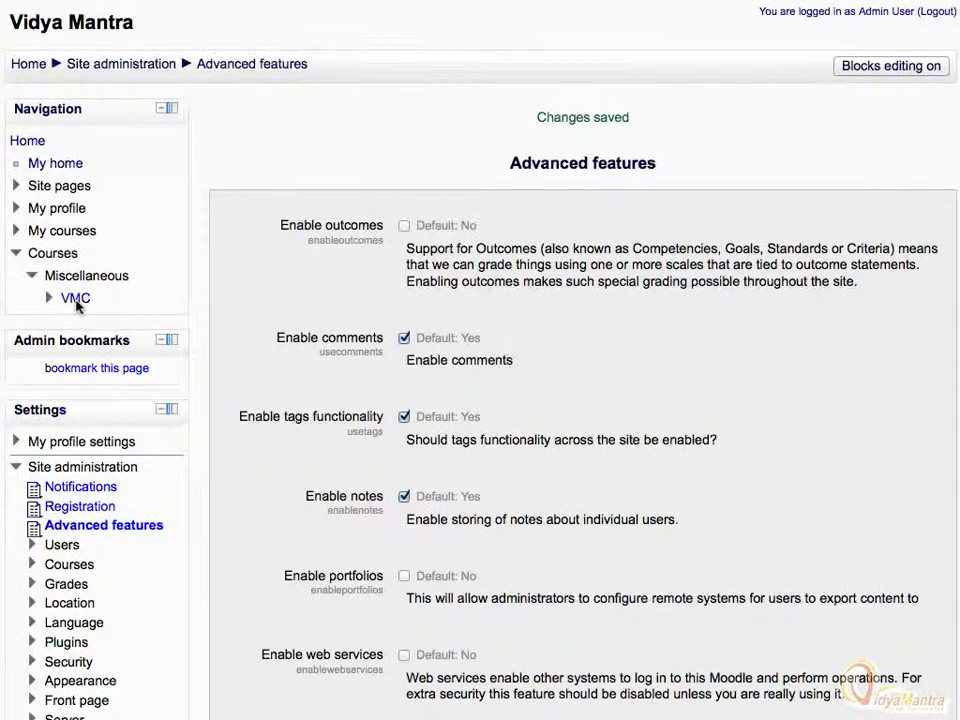
click(77, 302)
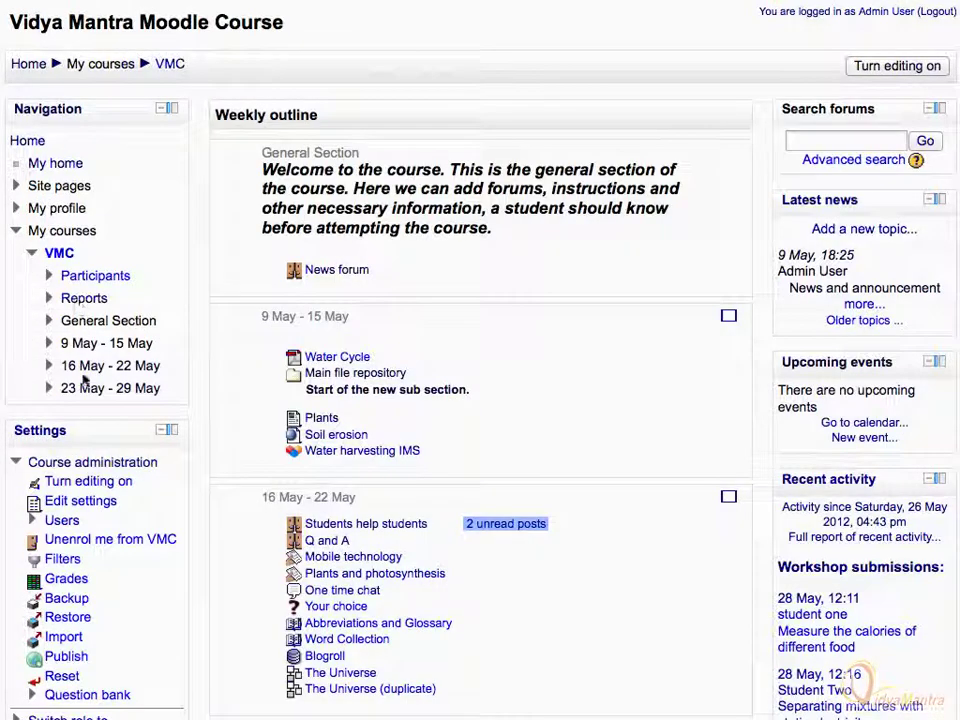
Enable VMC course completion tracking, beginning on enrolment, and save the settings
click(80, 501)
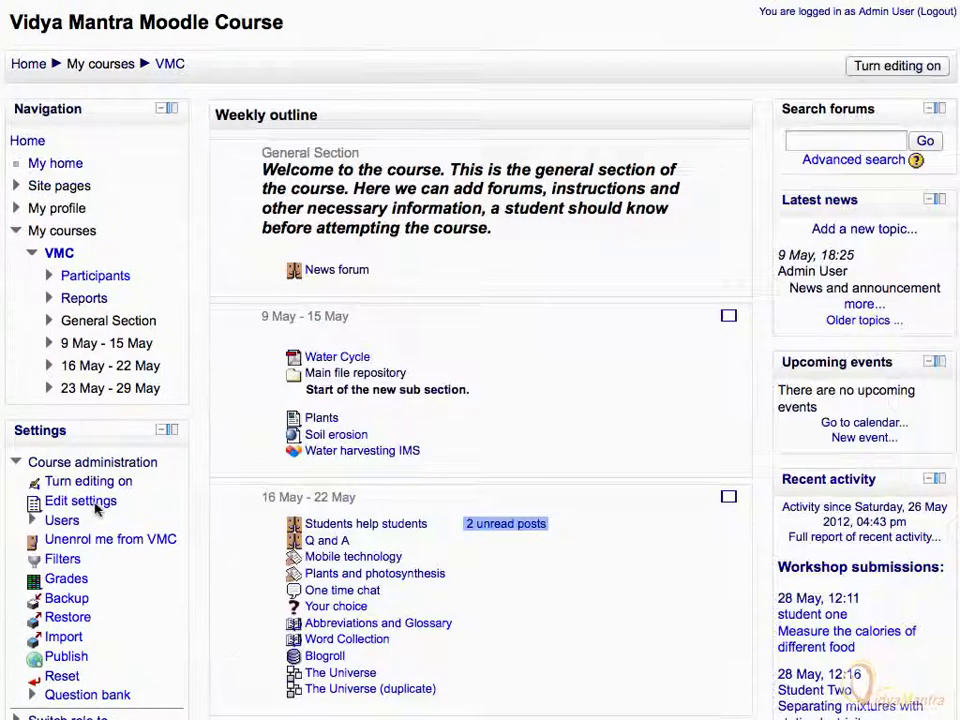
scroll(95, 510, down, 10)
scroll(95, 510, down, 5)
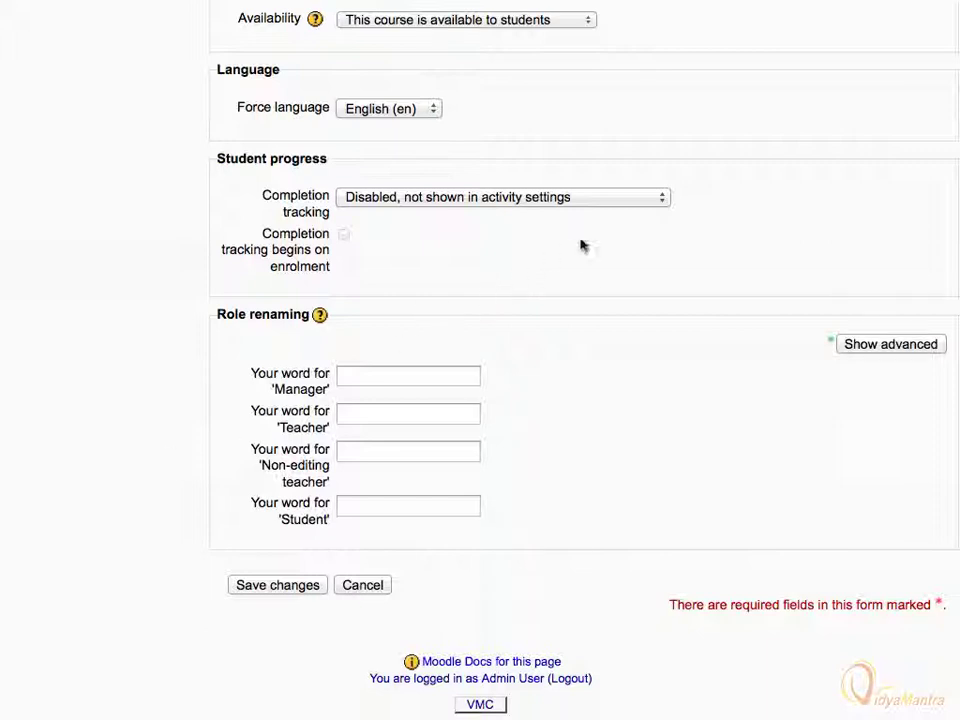
click(662, 199)
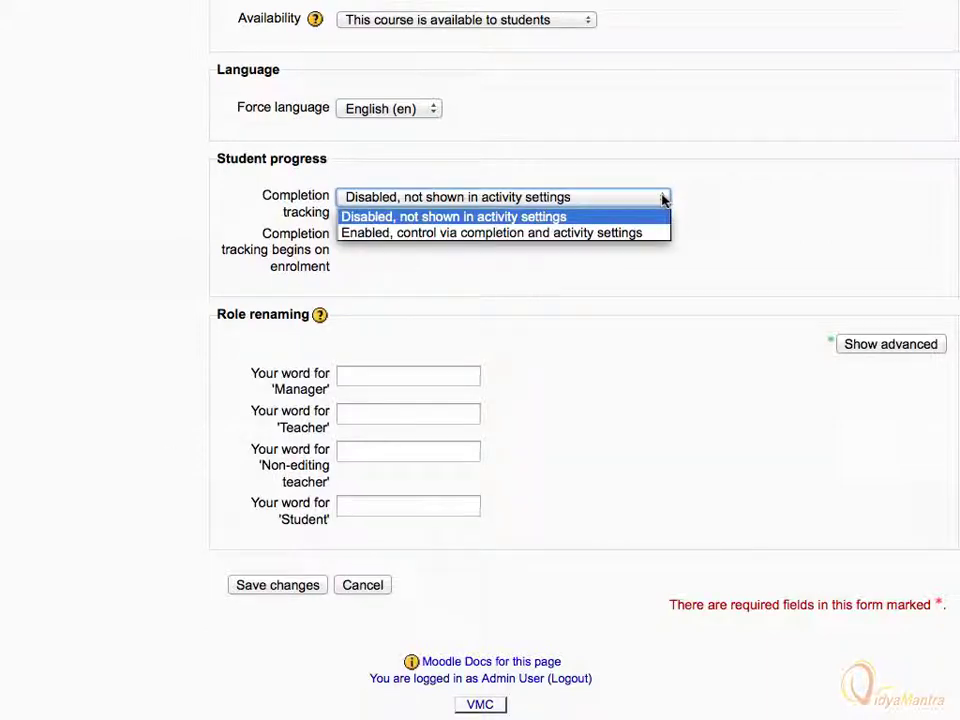
click(572, 236)
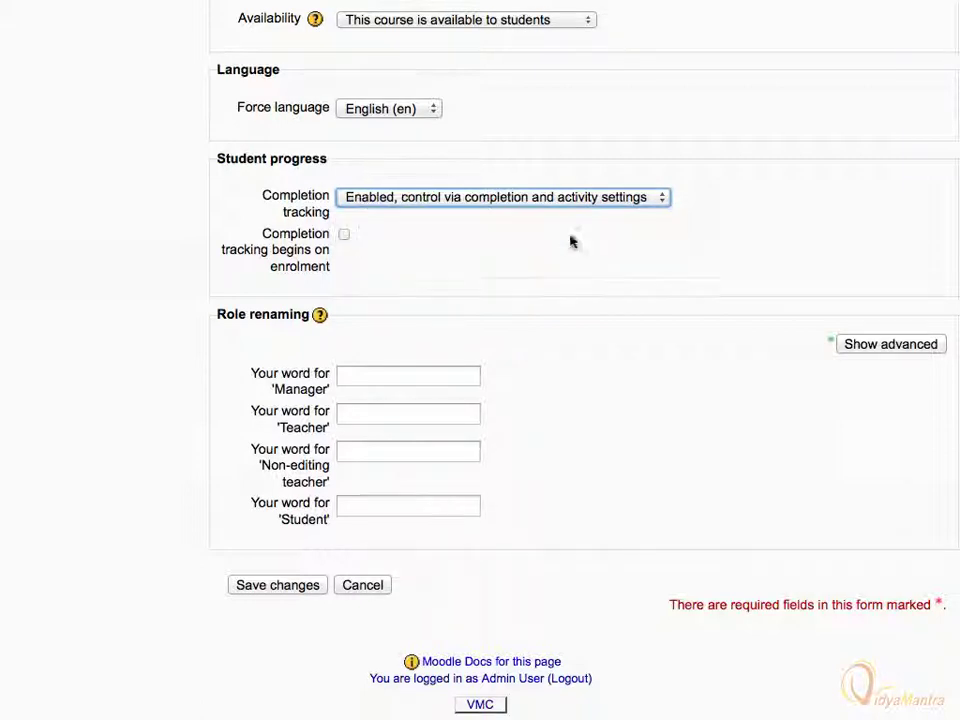
click(343, 236)
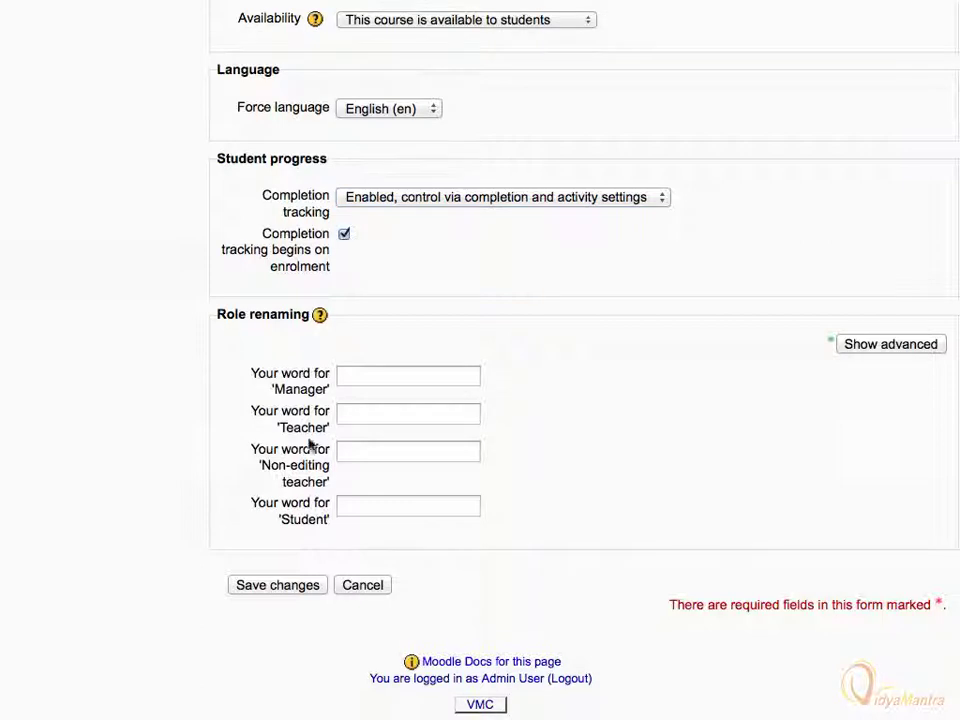
click(284, 588)
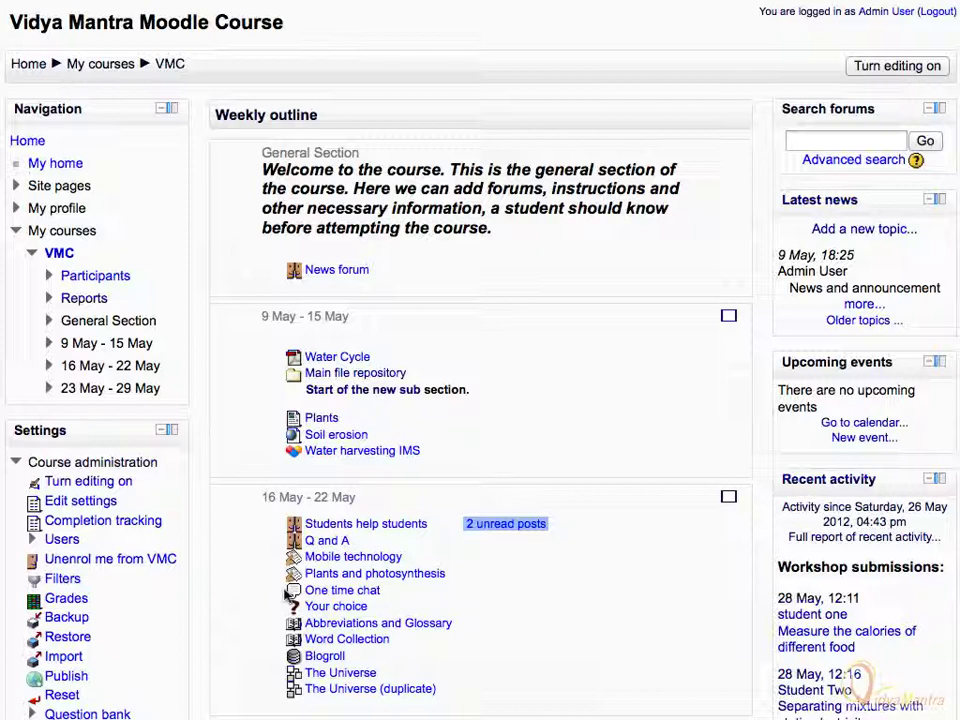
Turn editing on and make the Plants page complete once viewed, then save and return
click(94, 481)
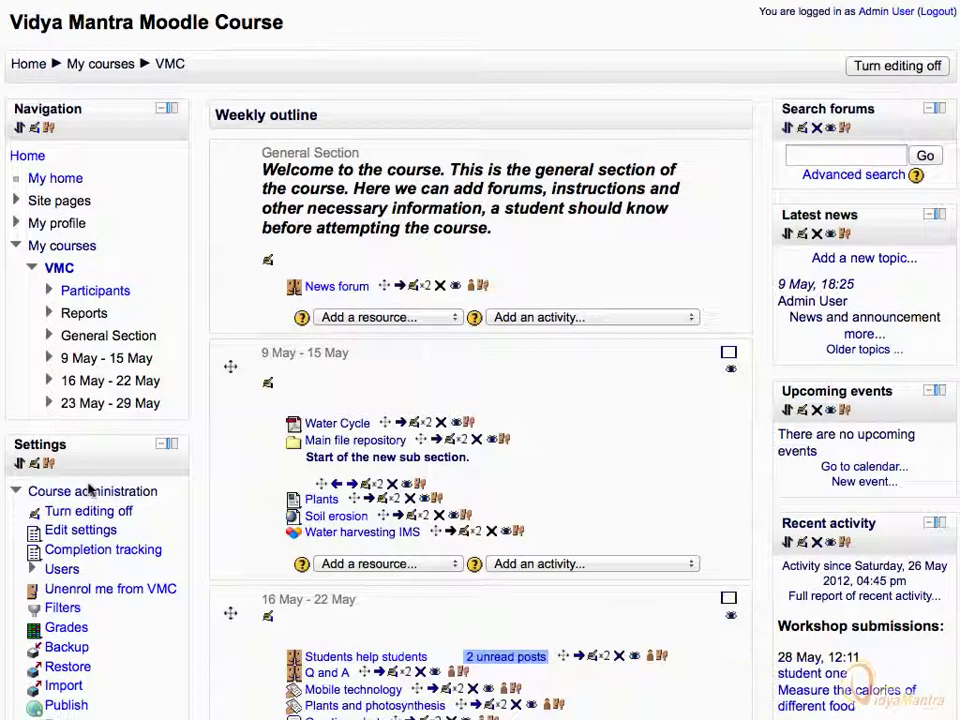
click(381, 499)
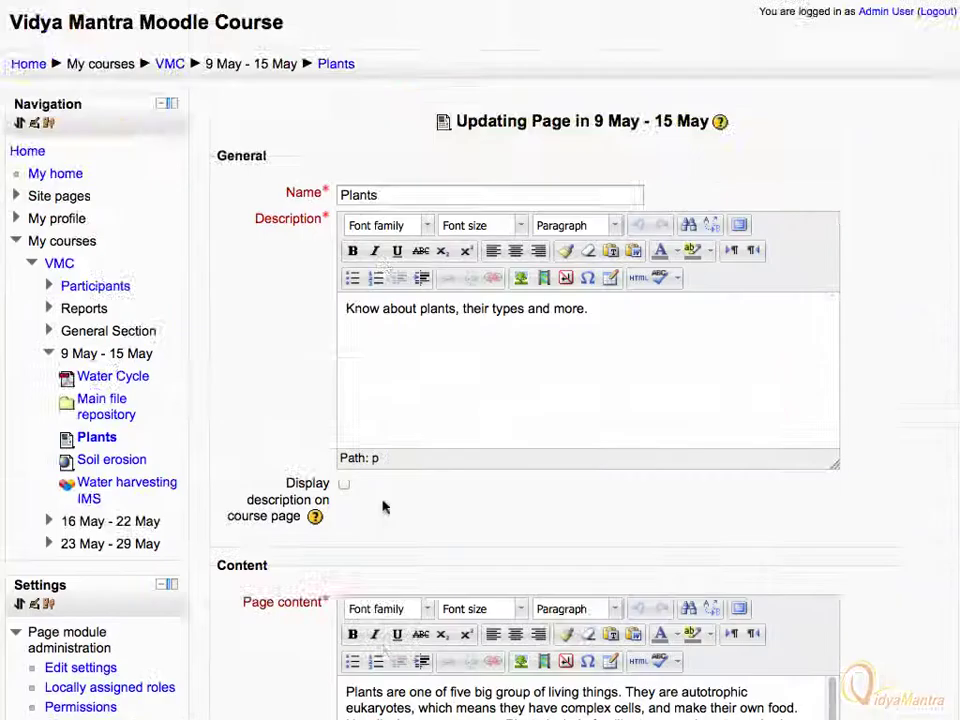
scroll(381, 506, down, 15)
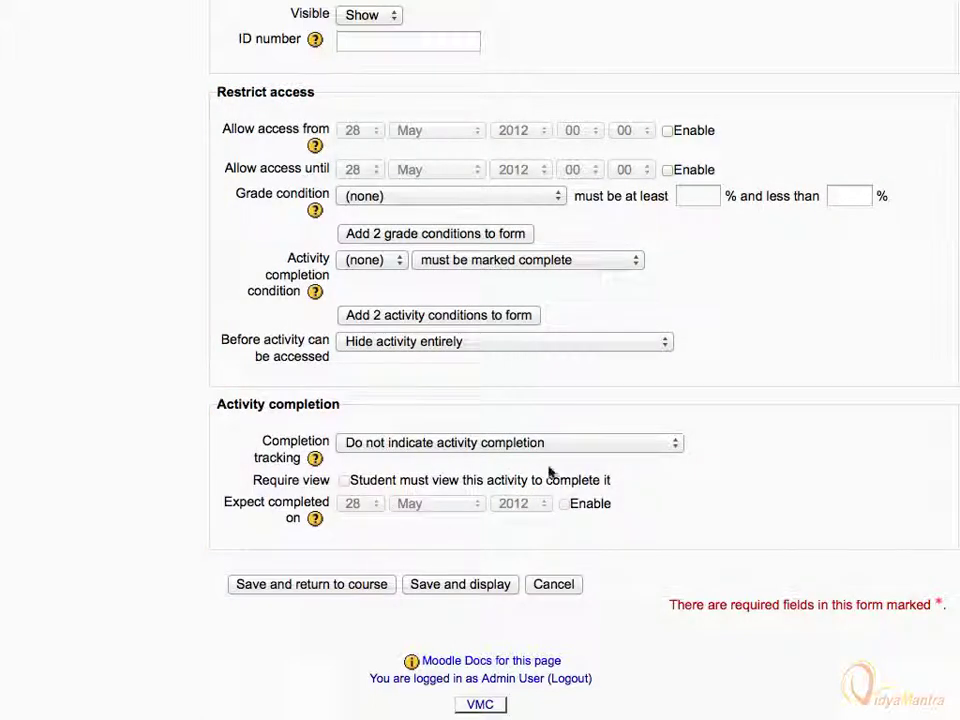
click(671, 445)
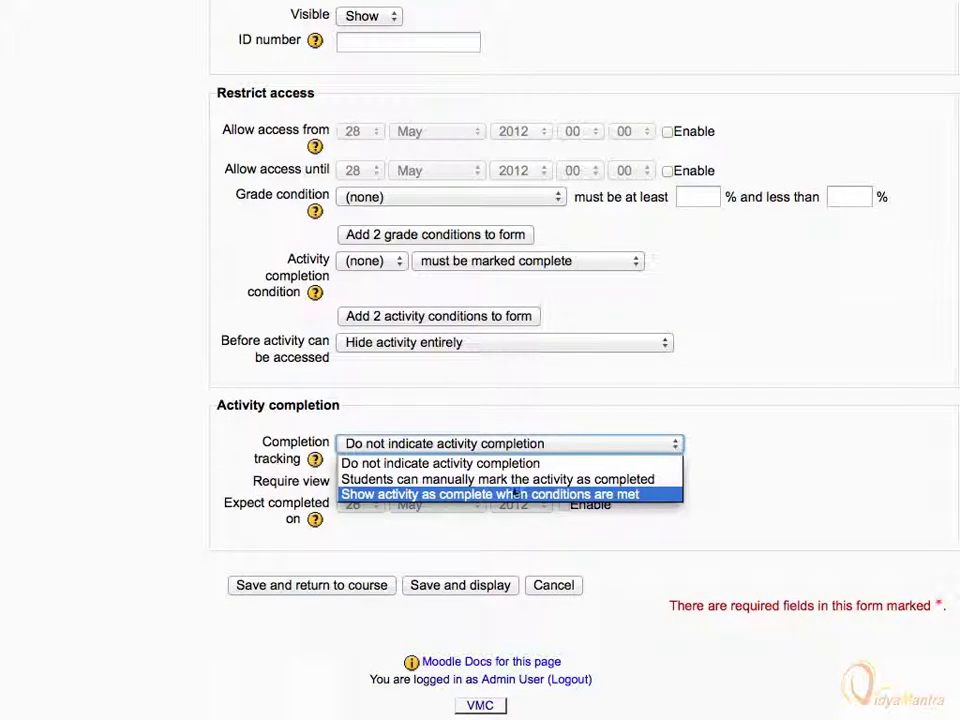
click(473, 497)
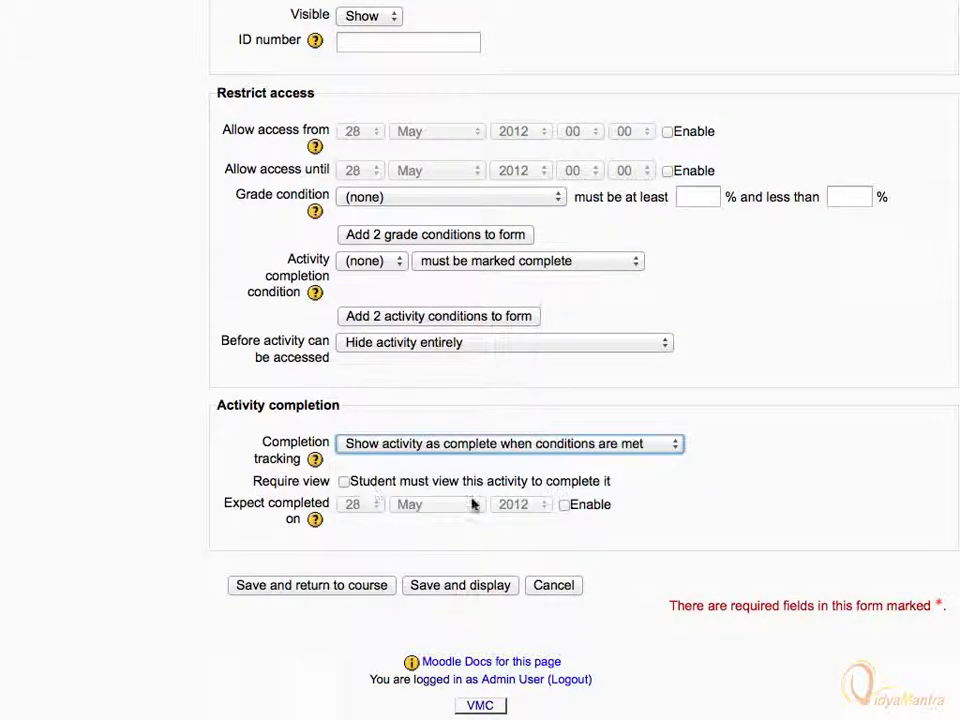
click(344, 483)
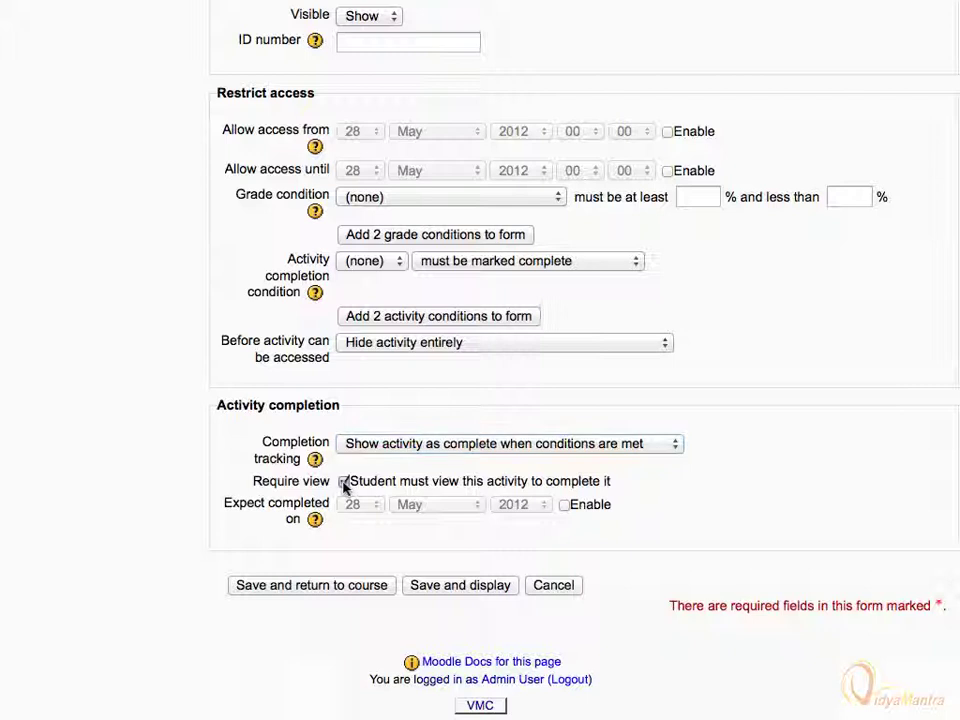
click(321, 590)
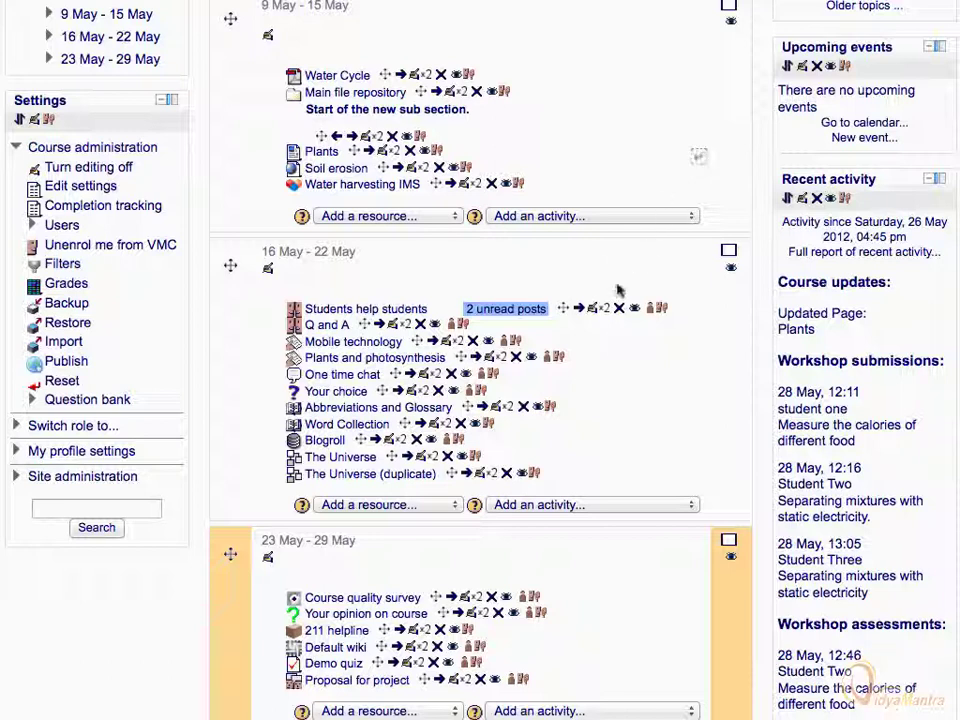
Bring up the settings form for the Students help students forum
click(593, 309)
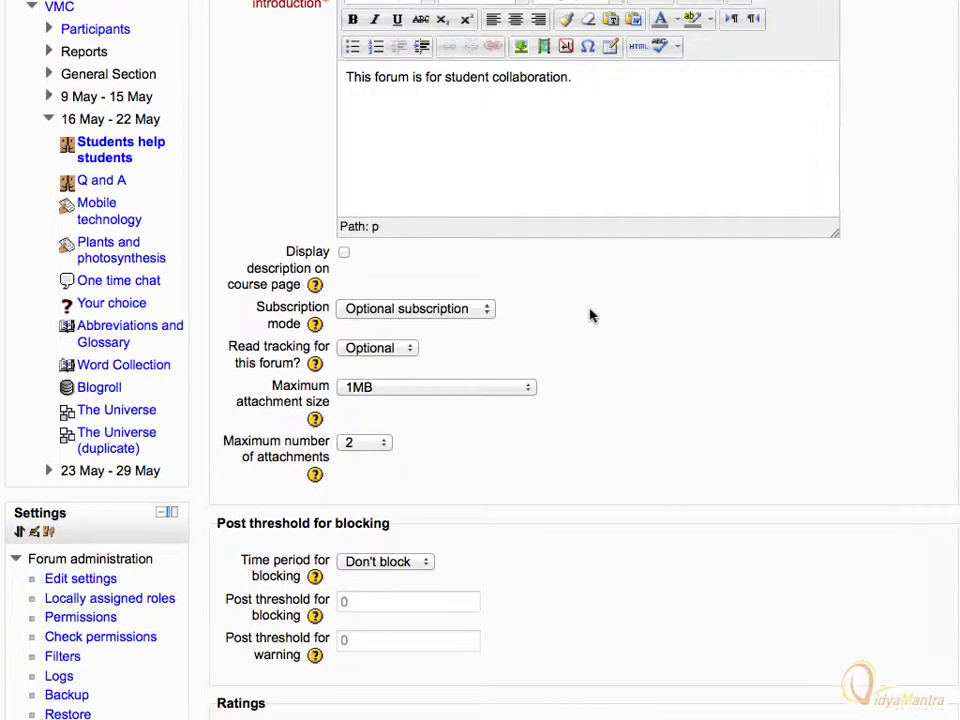
scroll(590, 314, down, 10)
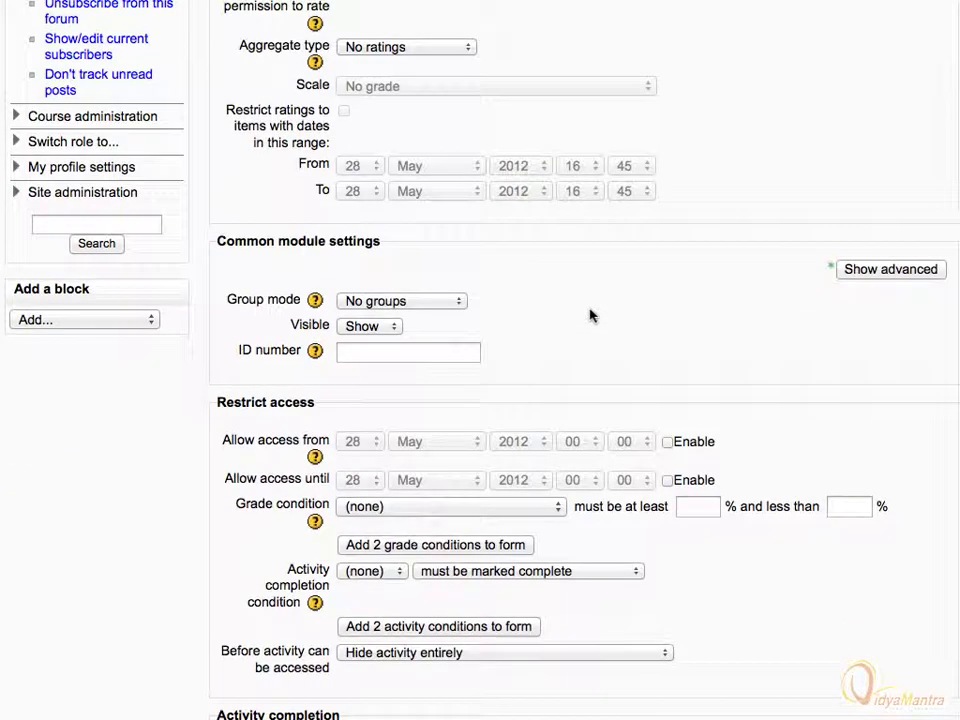
Restrict the forum until Plants is marked complete, shown greyed-out
scroll(590, 314, down, 5)
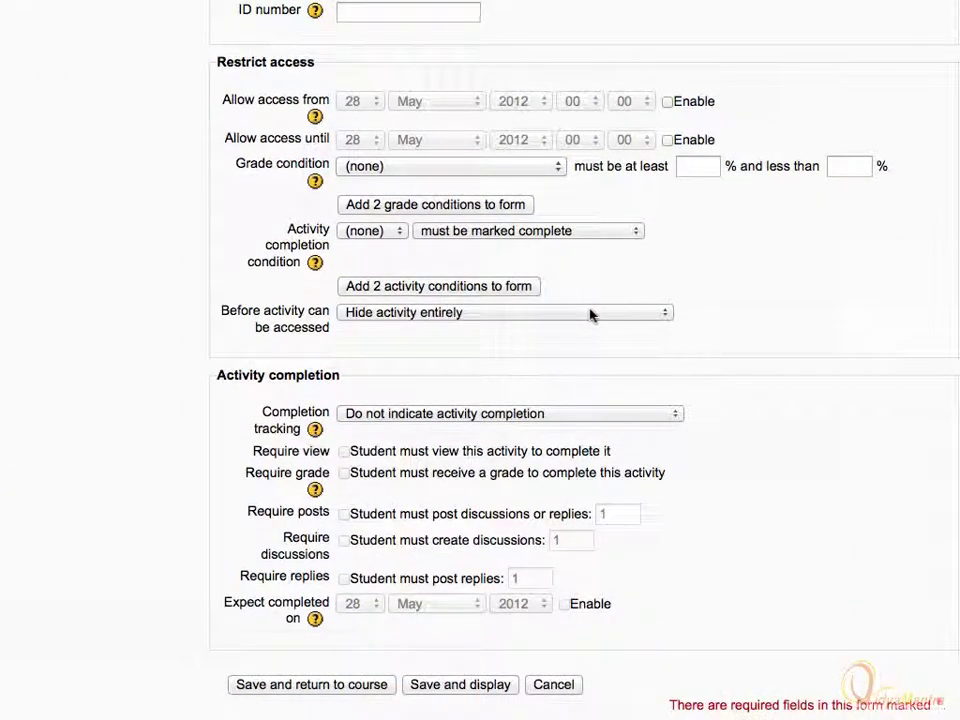
click(398, 234)
click(364, 264)
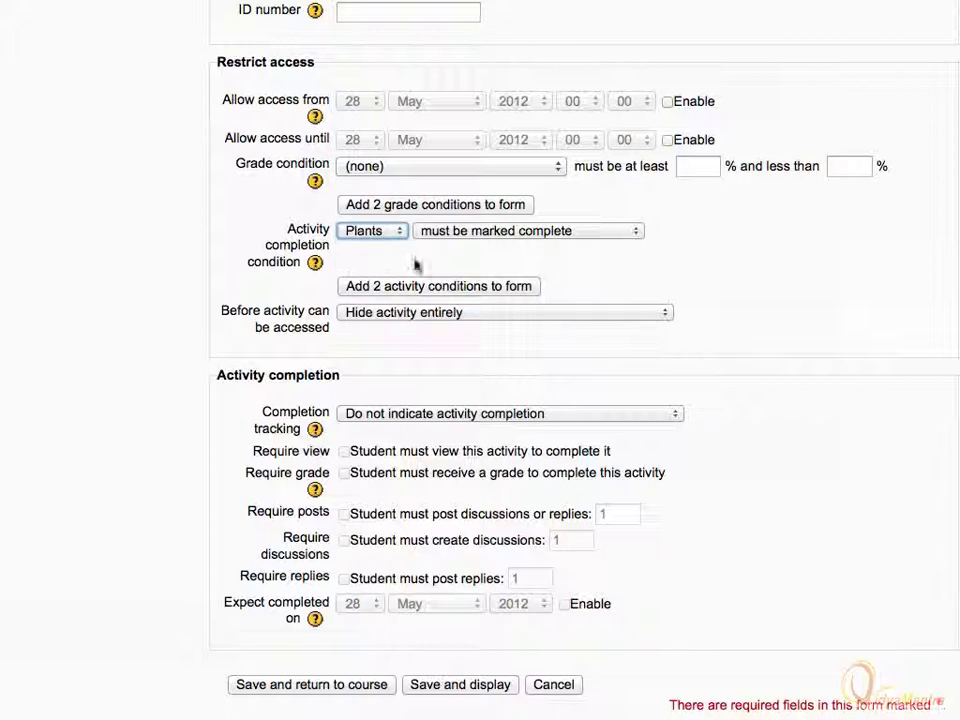
click(634, 231)
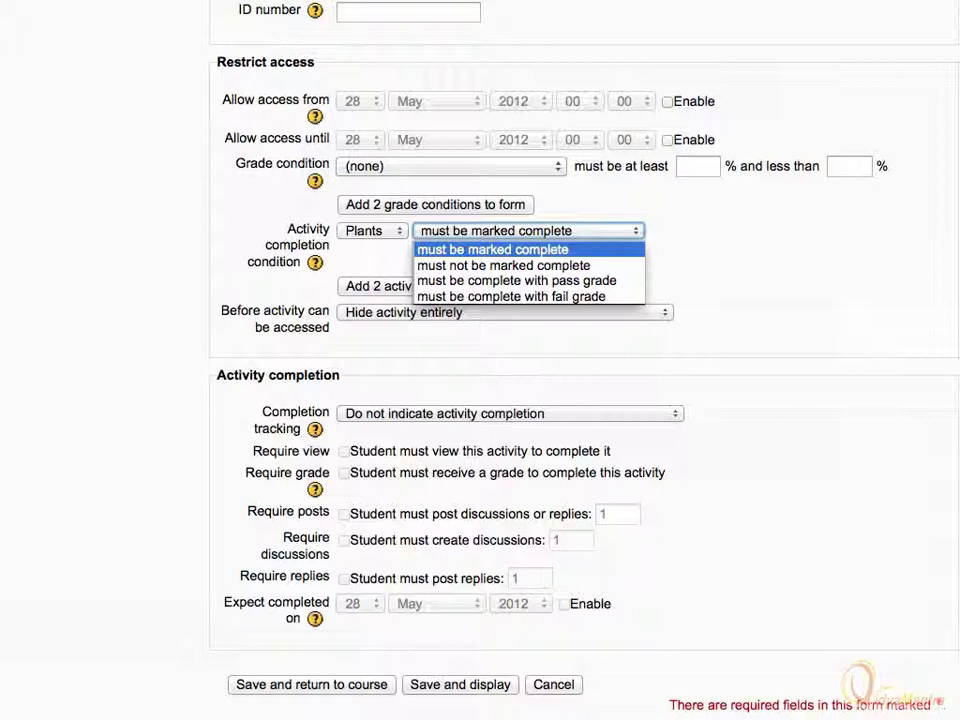
click(636, 231)
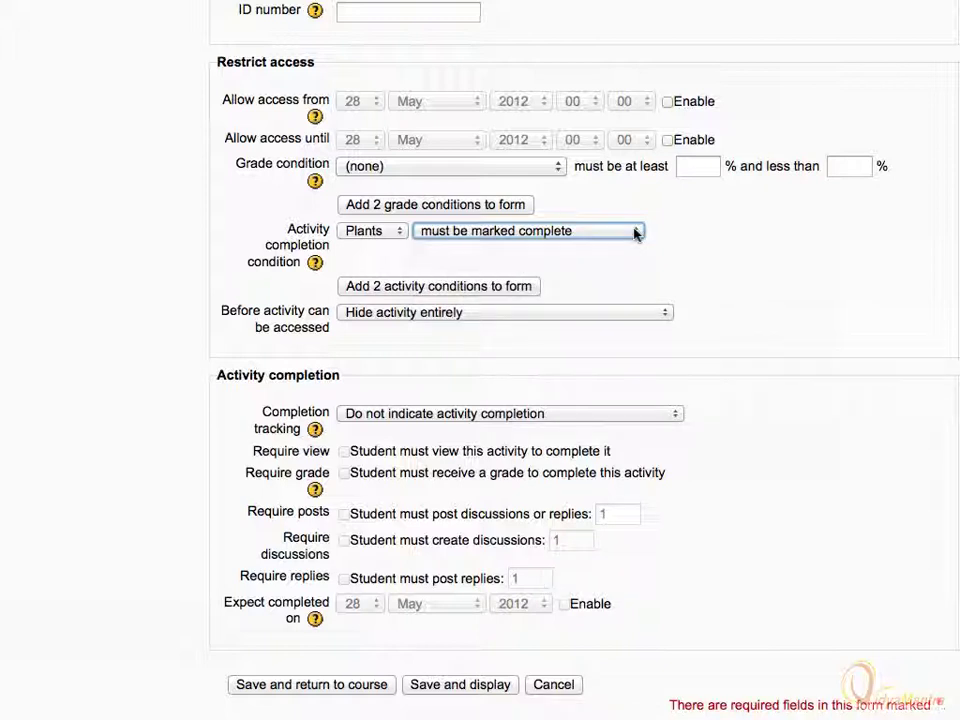
click(660, 316)
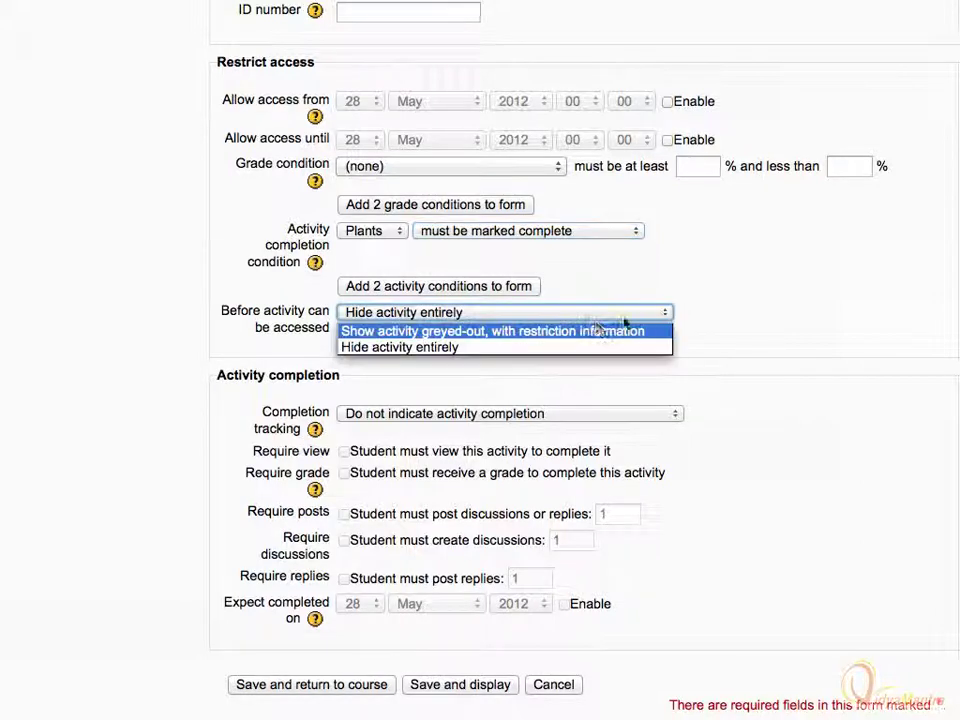
click(519, 332)
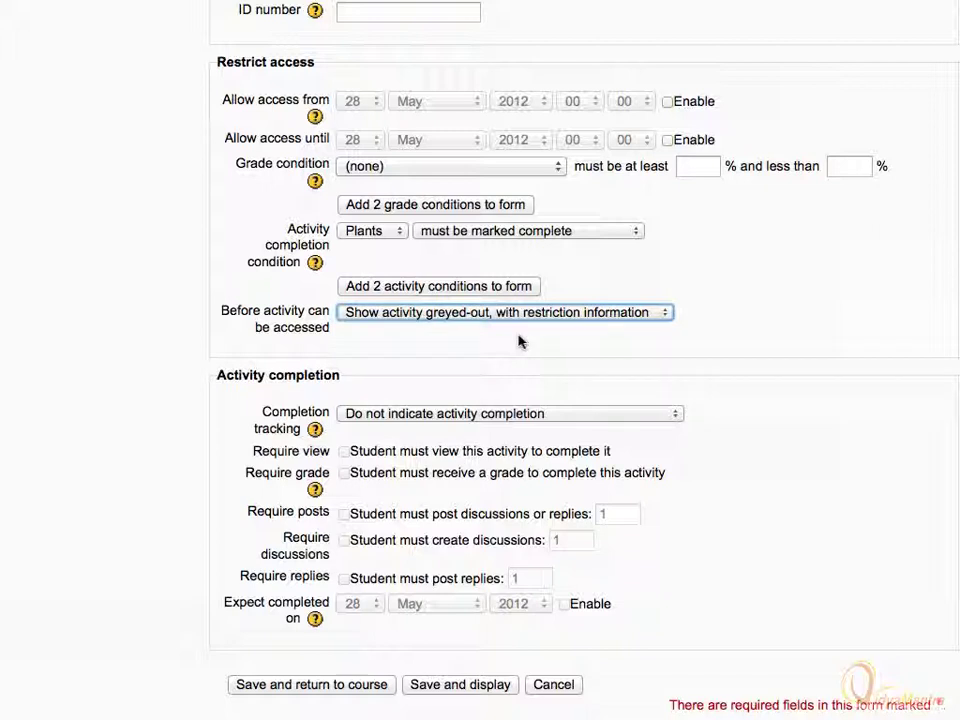
Make the forum complete when viewed and posted in, then save and return
click(674, 416)
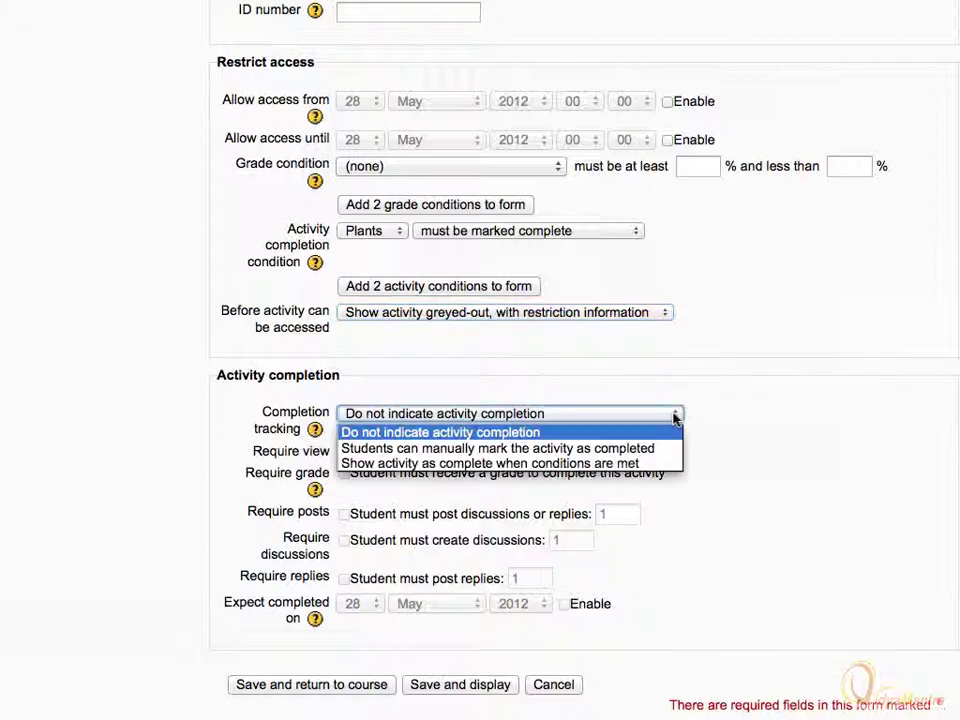
click(614, 464)
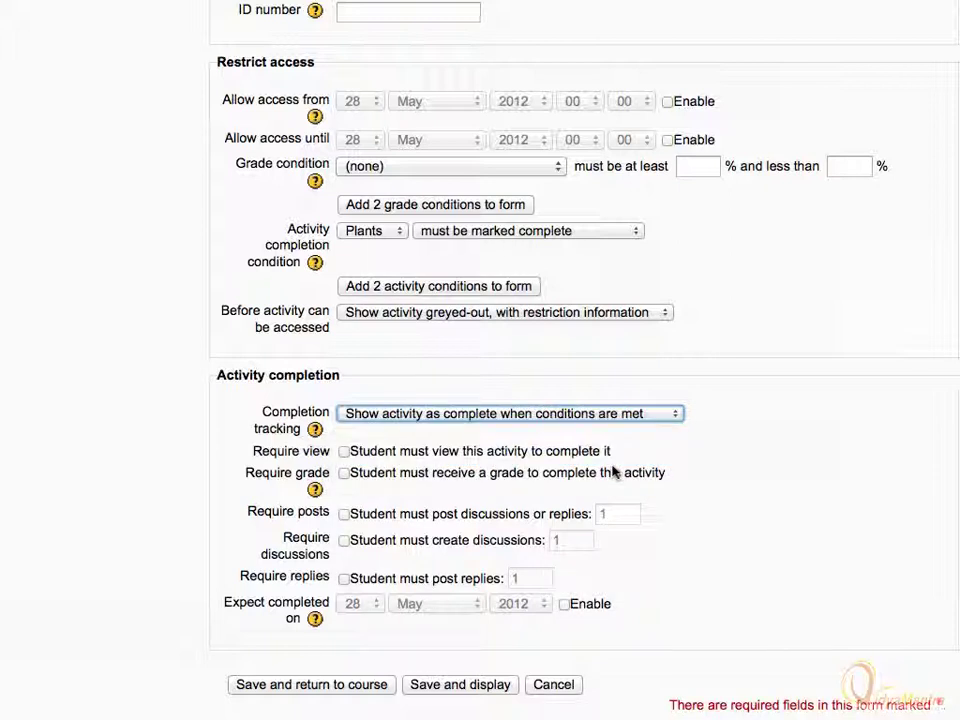
click(343, 452)
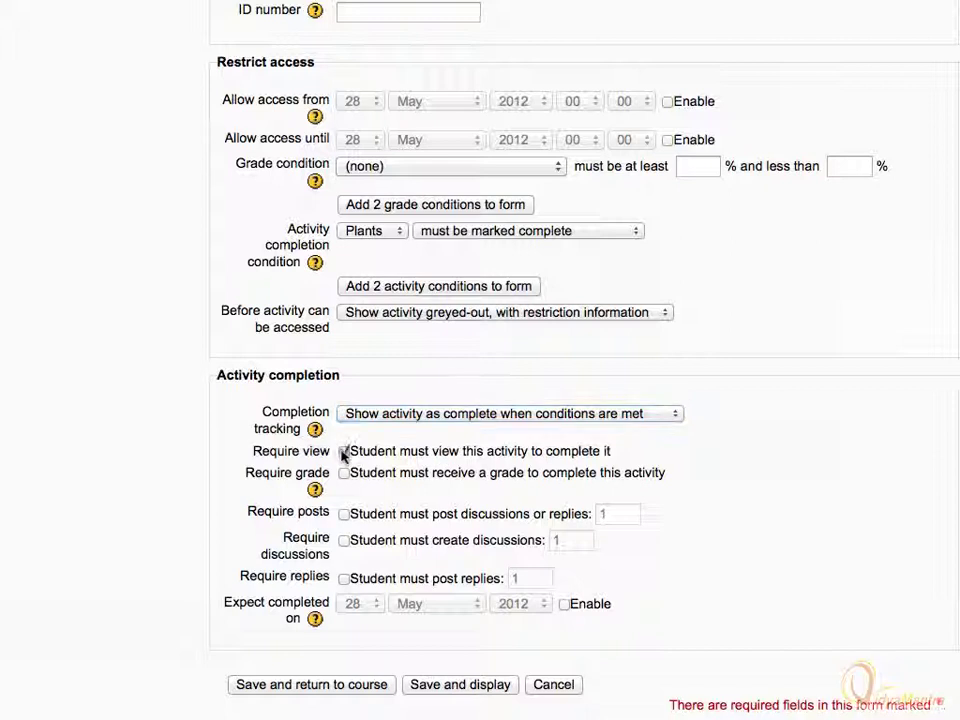
click(343, 516)
click(313, 685)
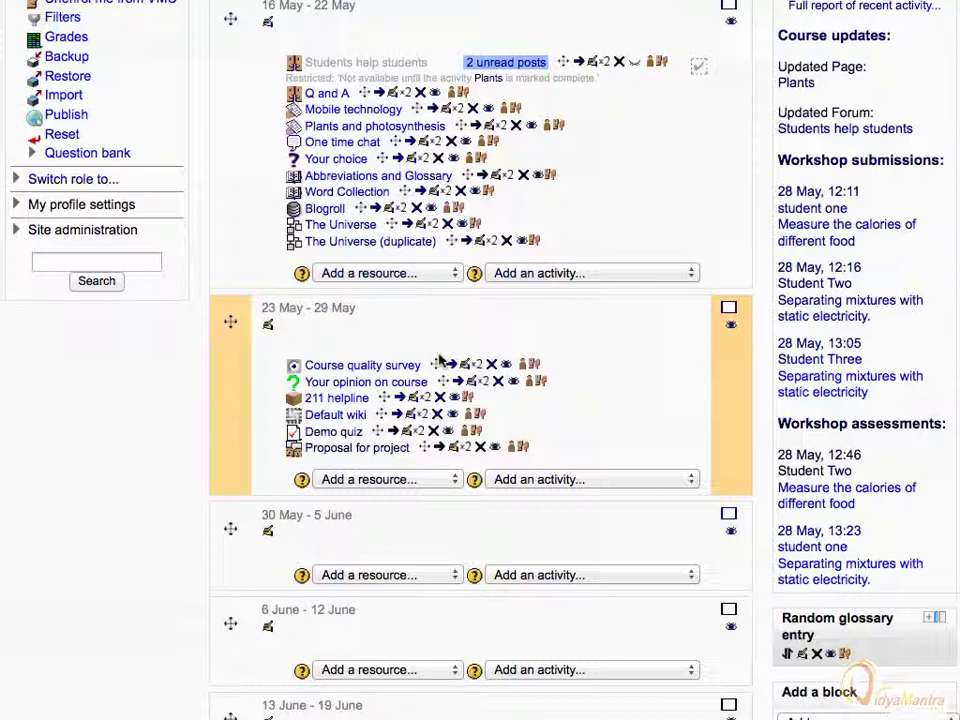
Restrict The Universe (duplicate) until Students help students is complete, shown greyed-out
click(479, 241)
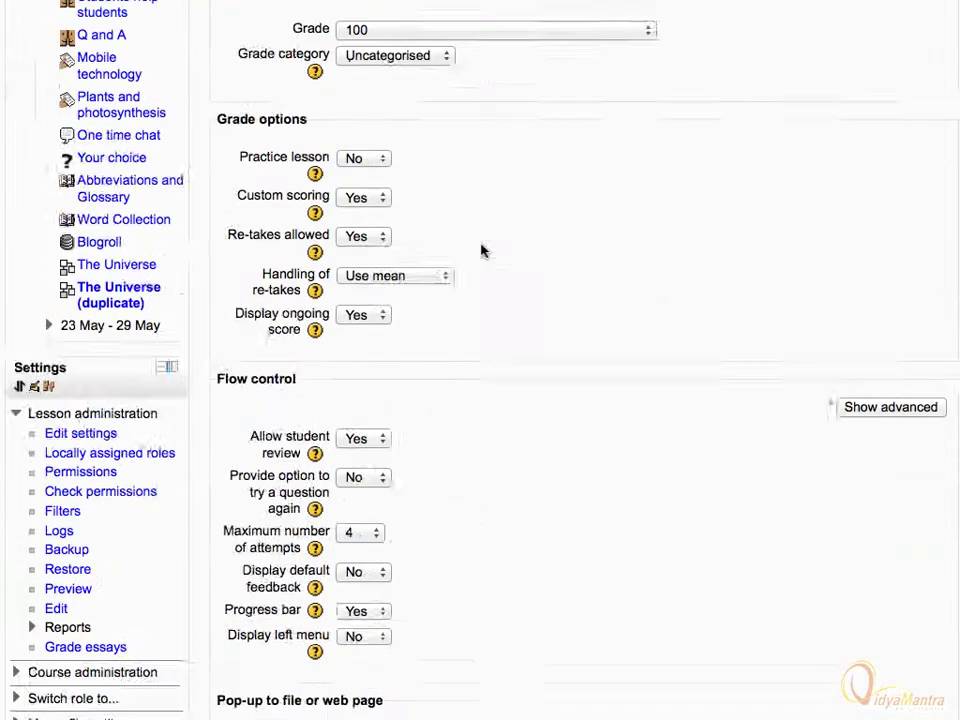
scroll(480, 251, down, 10)
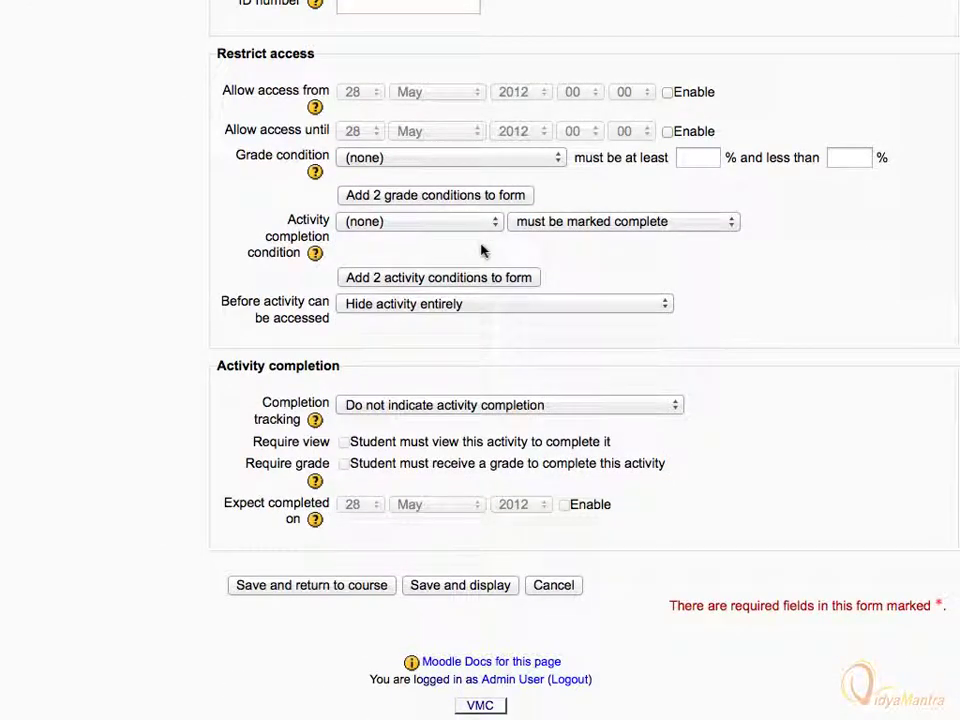
click(493, 225)
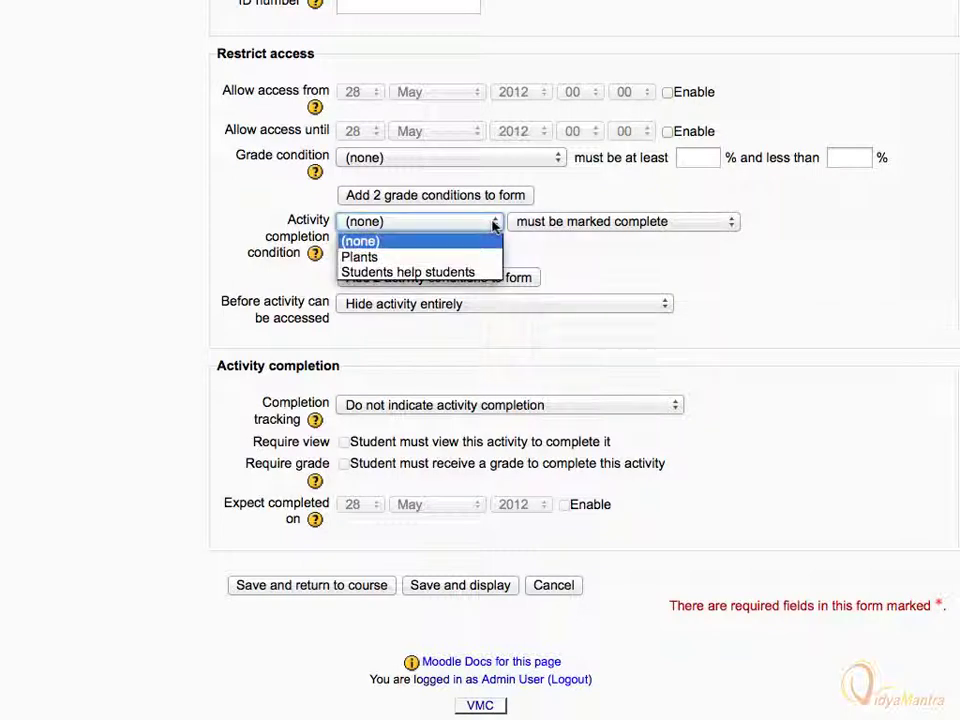
click(418, 272)
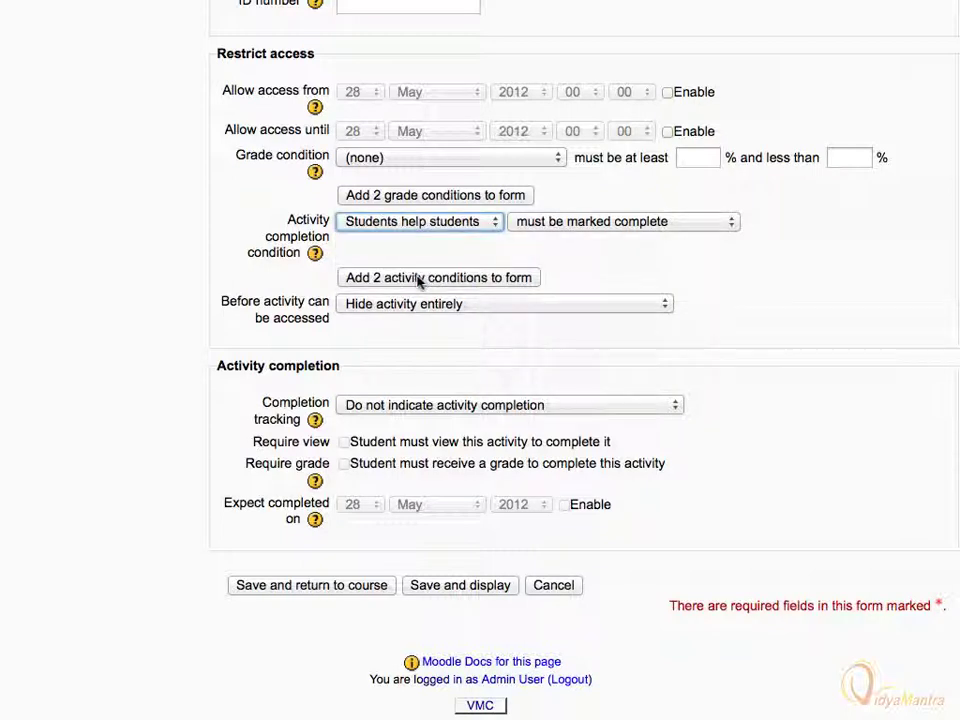
click(663, 305)
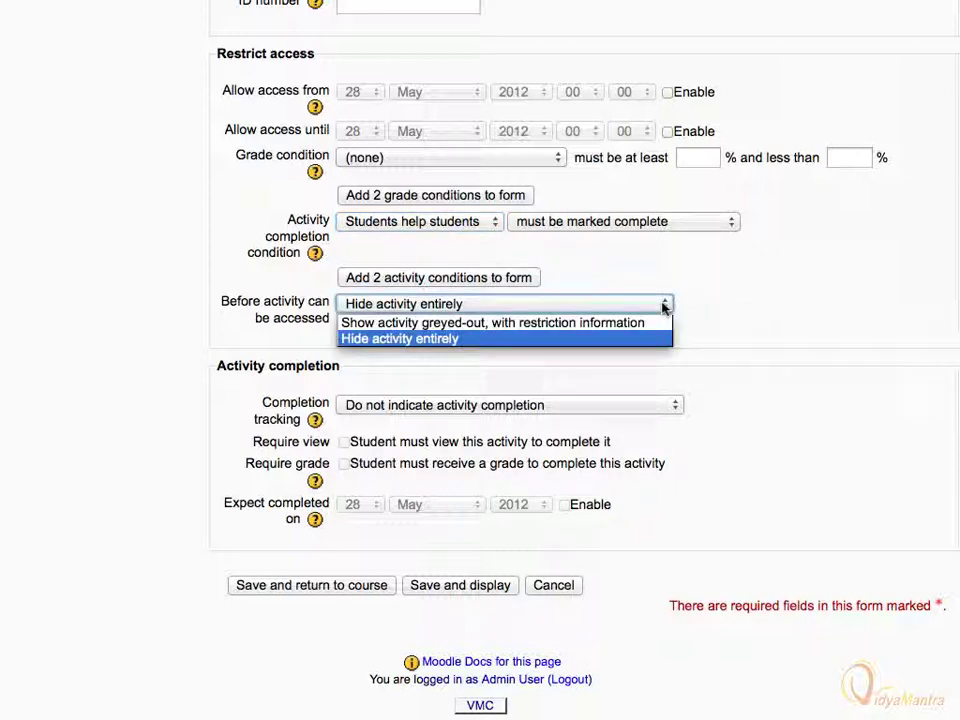
click(558, 323)
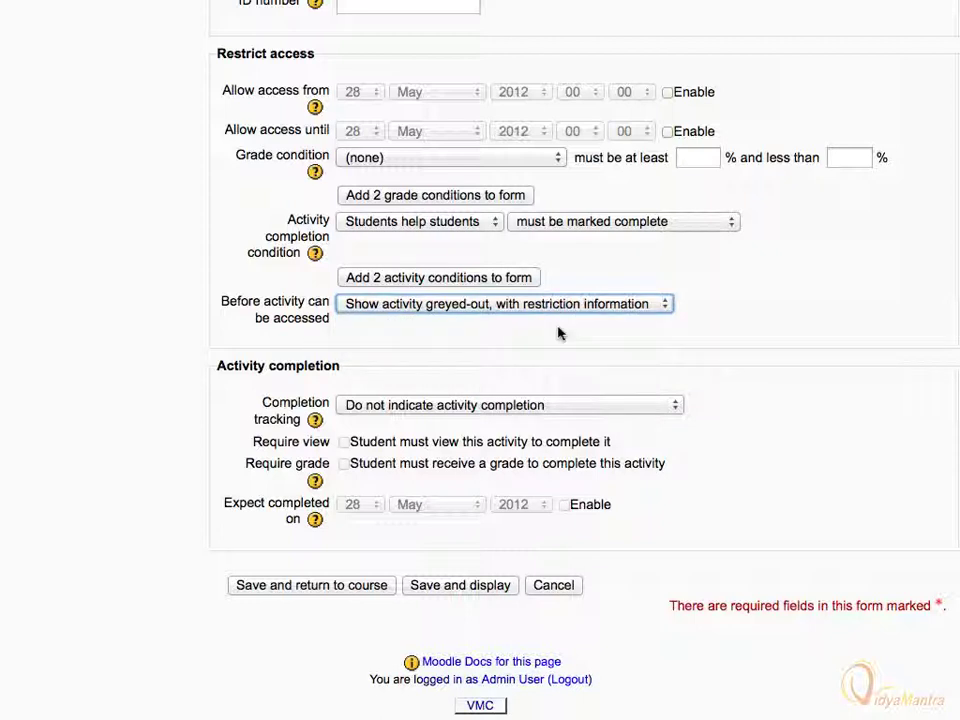
Make the lesson complete when viewed and graded, then save and return
click(676, 406)
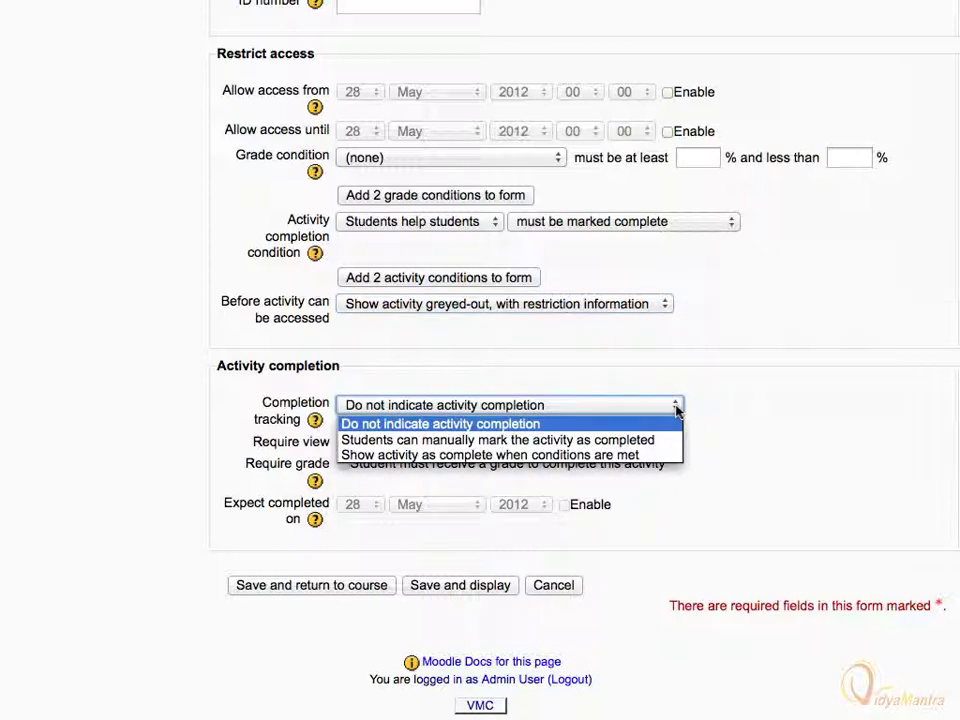
click(513, 455)
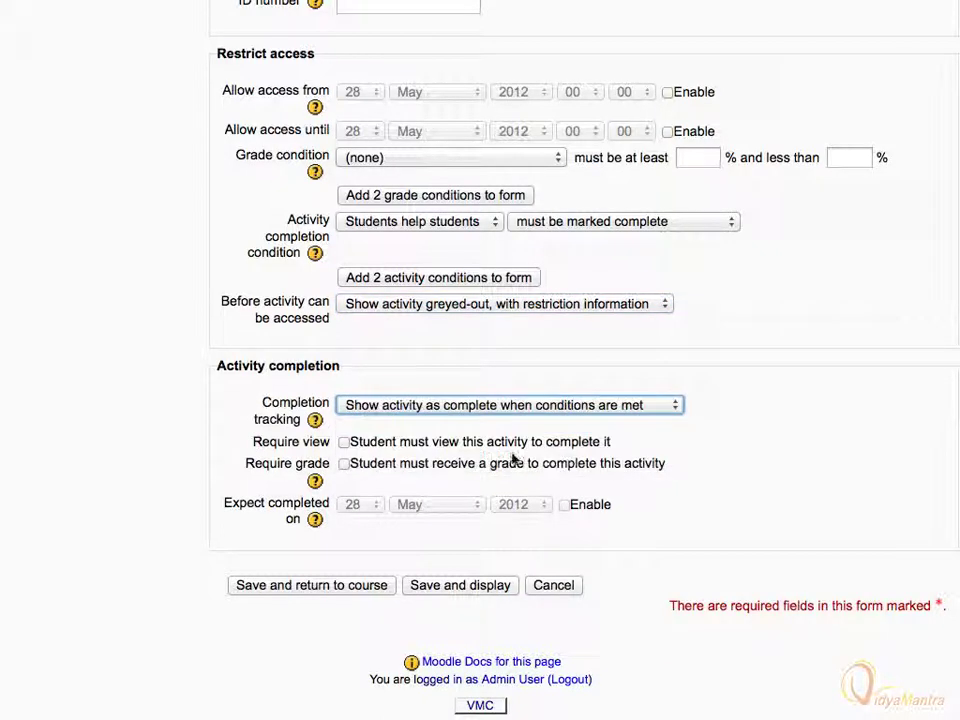
click(344, 443)
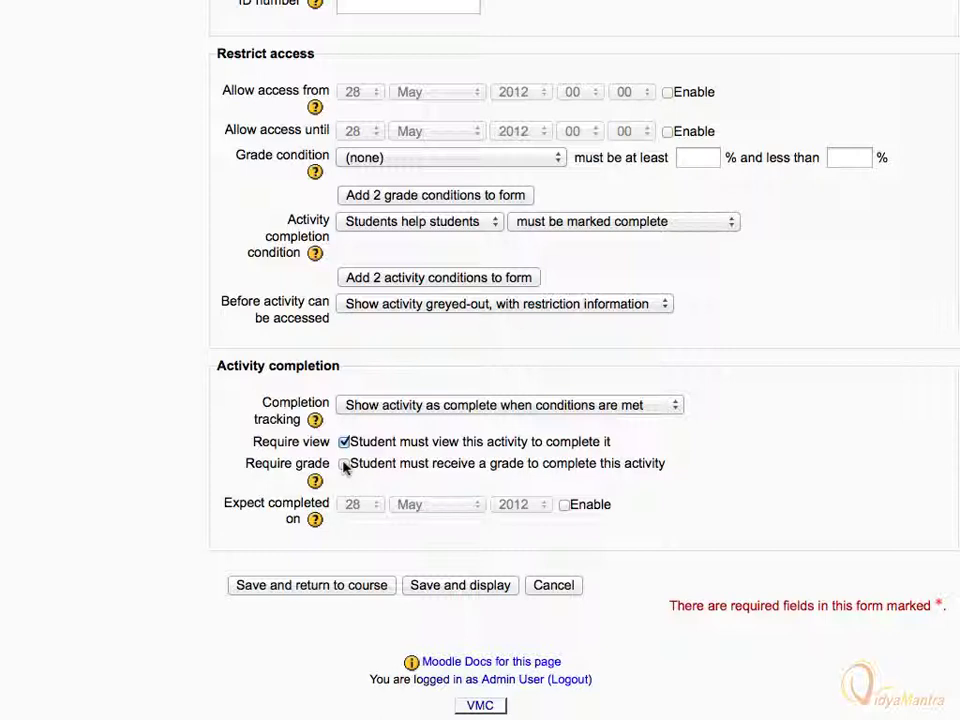
click(344, 465)
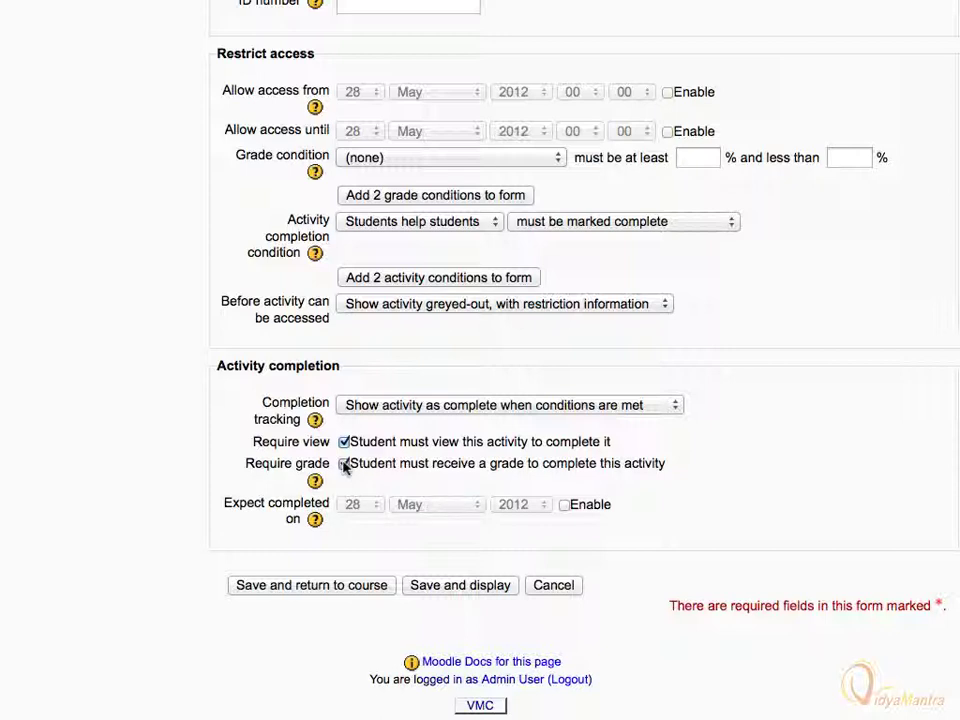
click(321, 592)
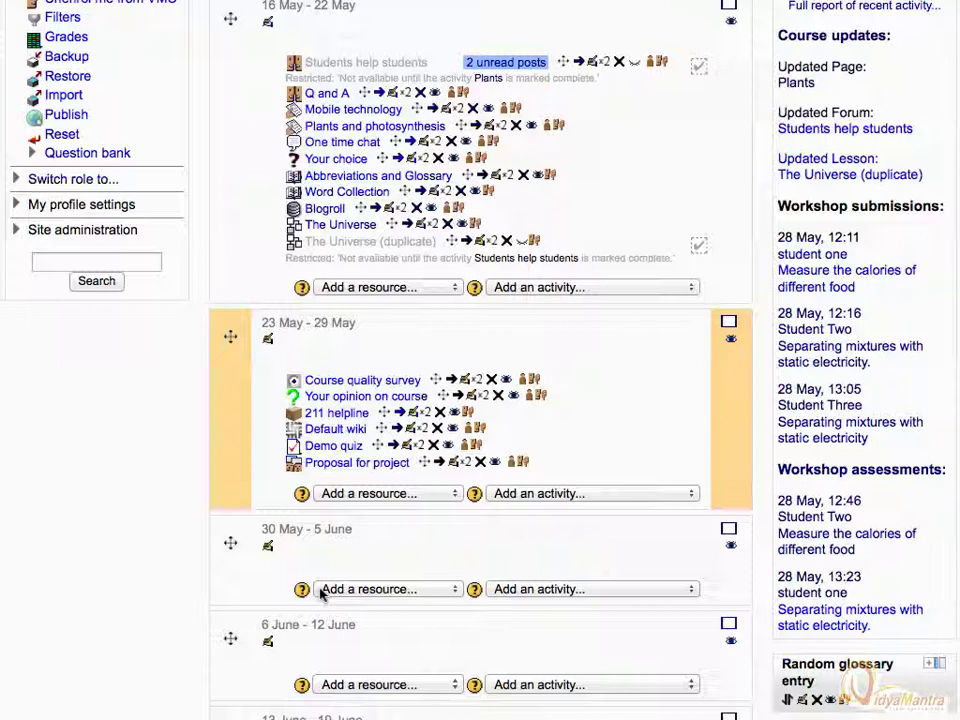
Bring up the Mobile technology assignment's settings at its Restrict access section
click(444, 110)
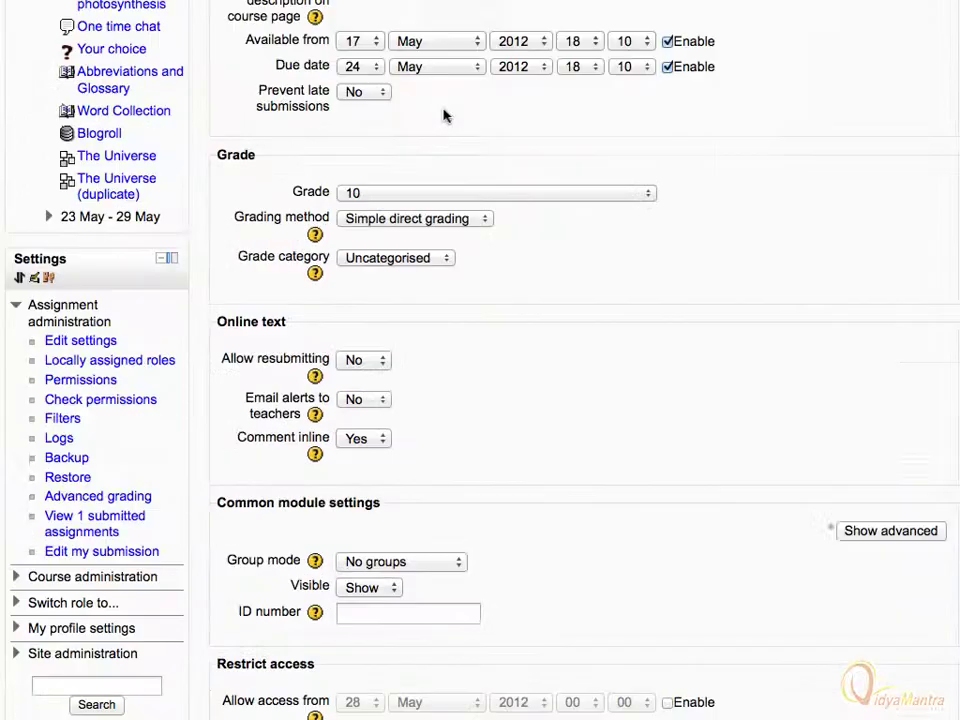
scroll(445, 115, down, 10)
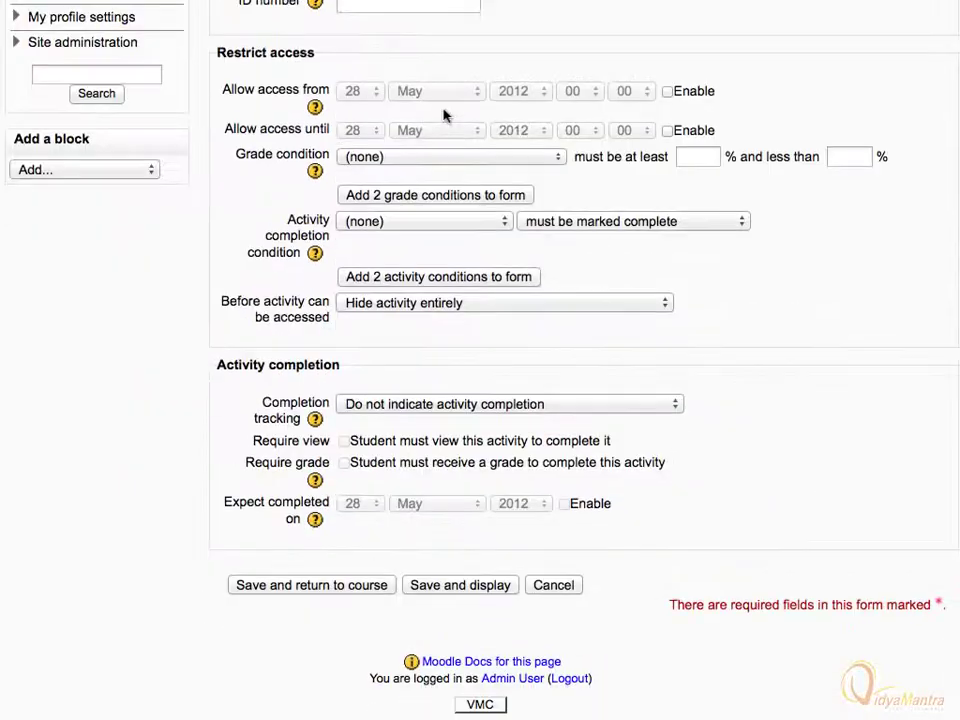
Restrict Mobile technology to a 33% grade and completion of The Universe (duplicate), shown greyed-out
click(558, 160)
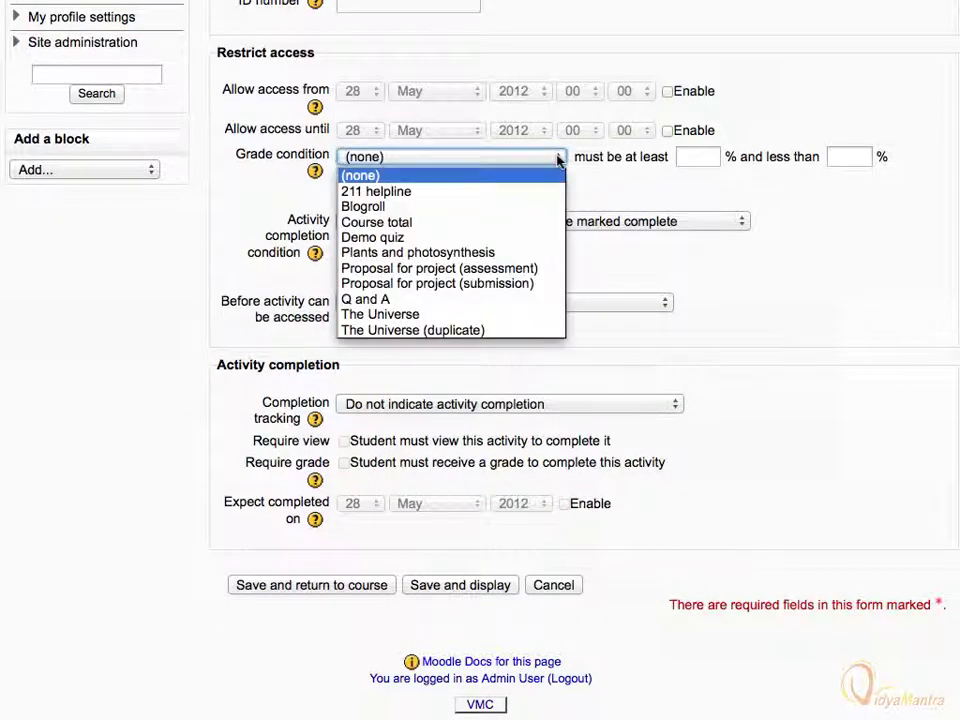
click(389, 330)
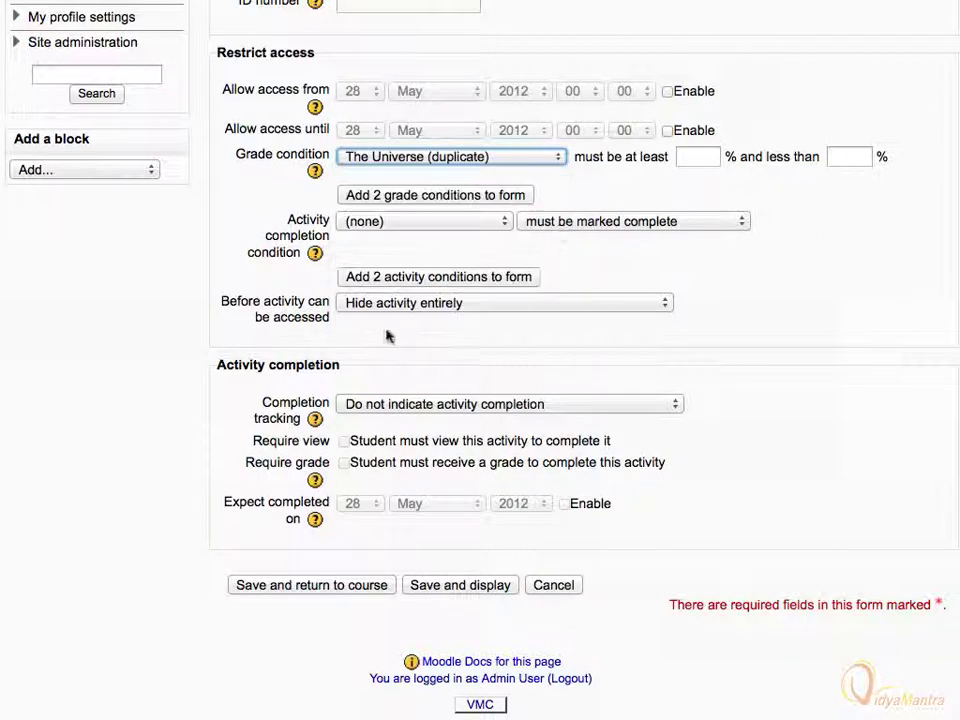
click(684, 157)
text(33)
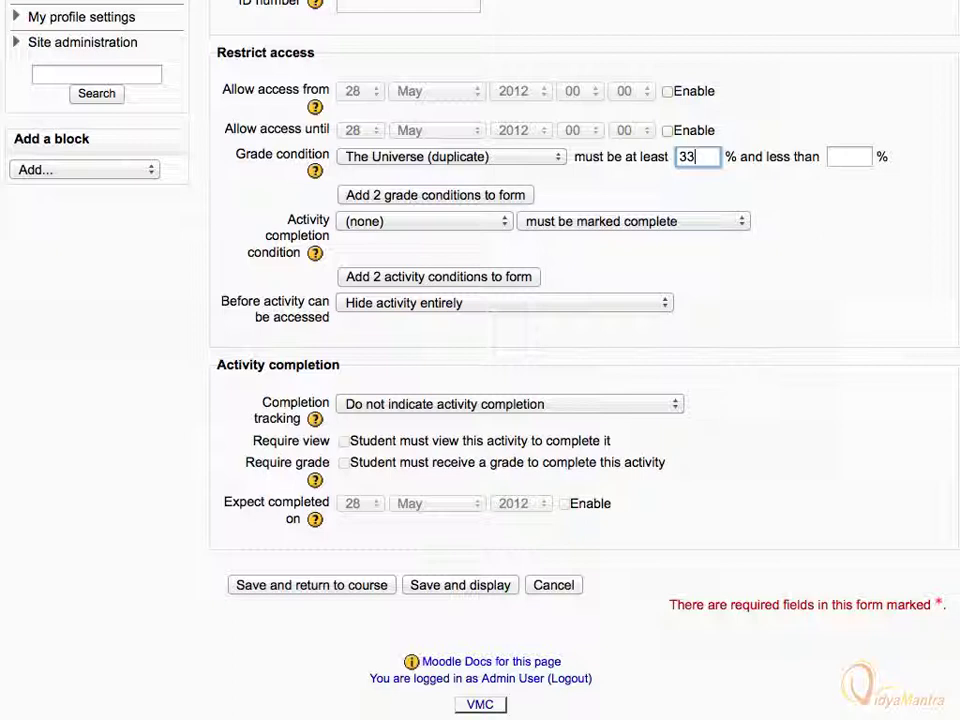
click(504, 226)
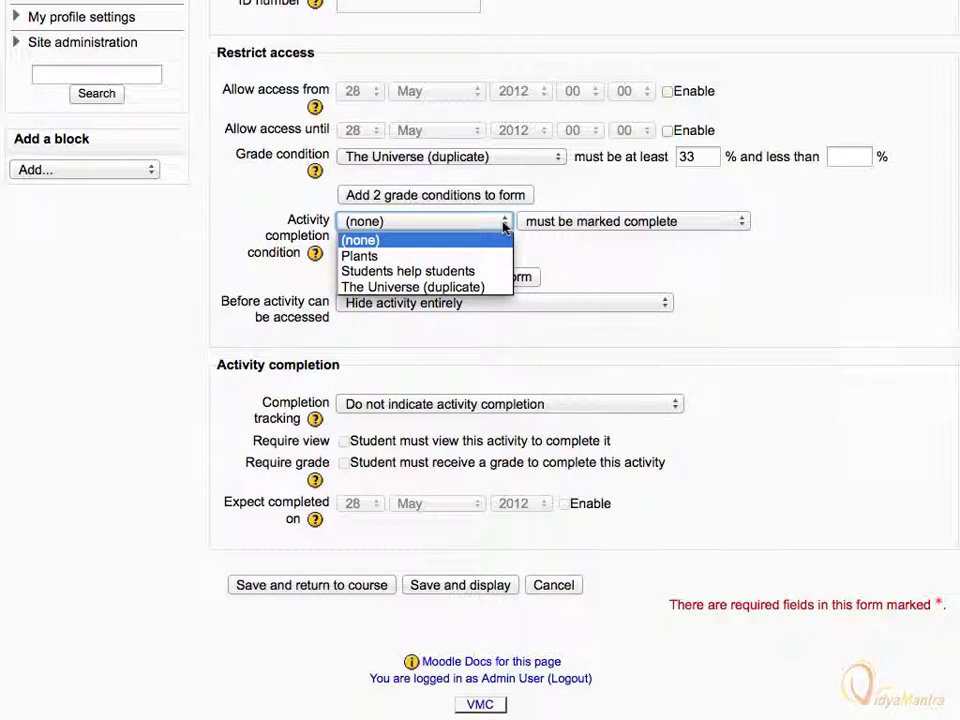
click(408, 288)
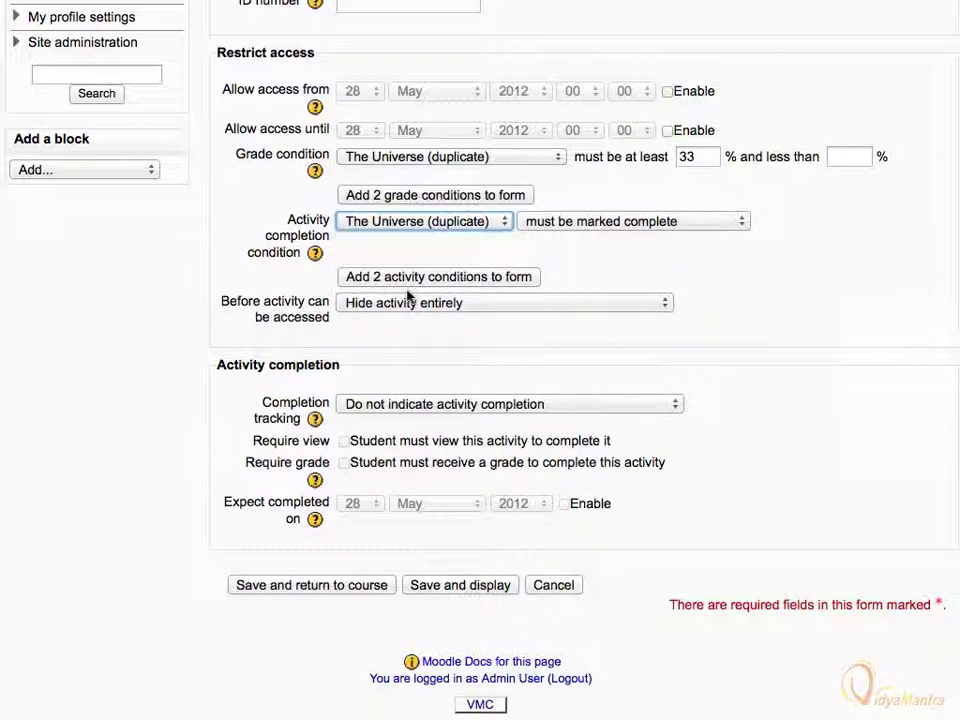
click(662, 311)
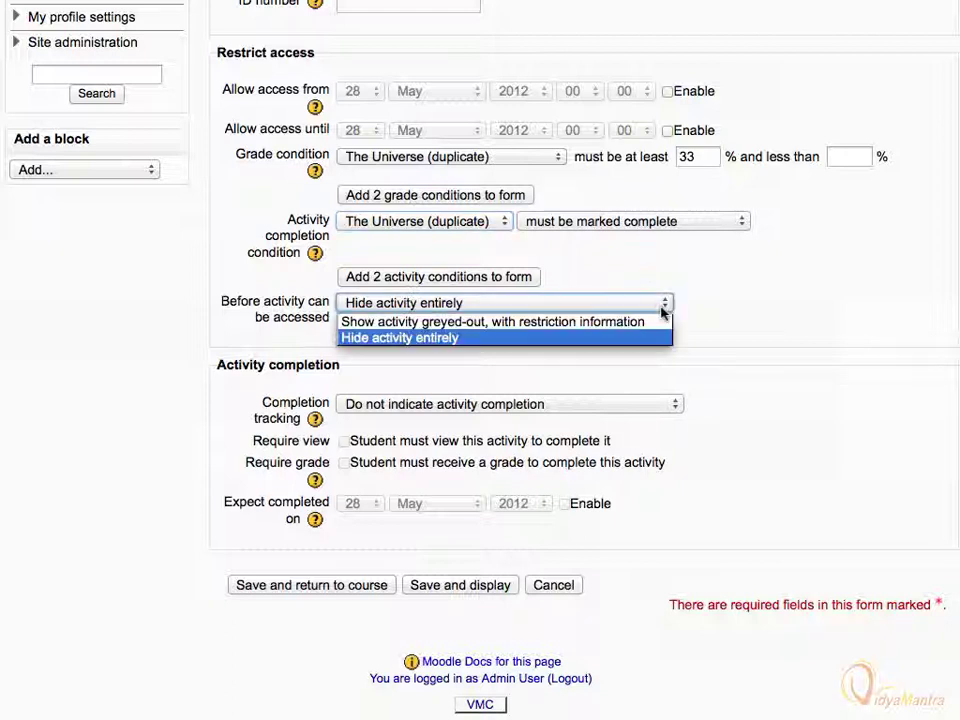
click(553, 322)
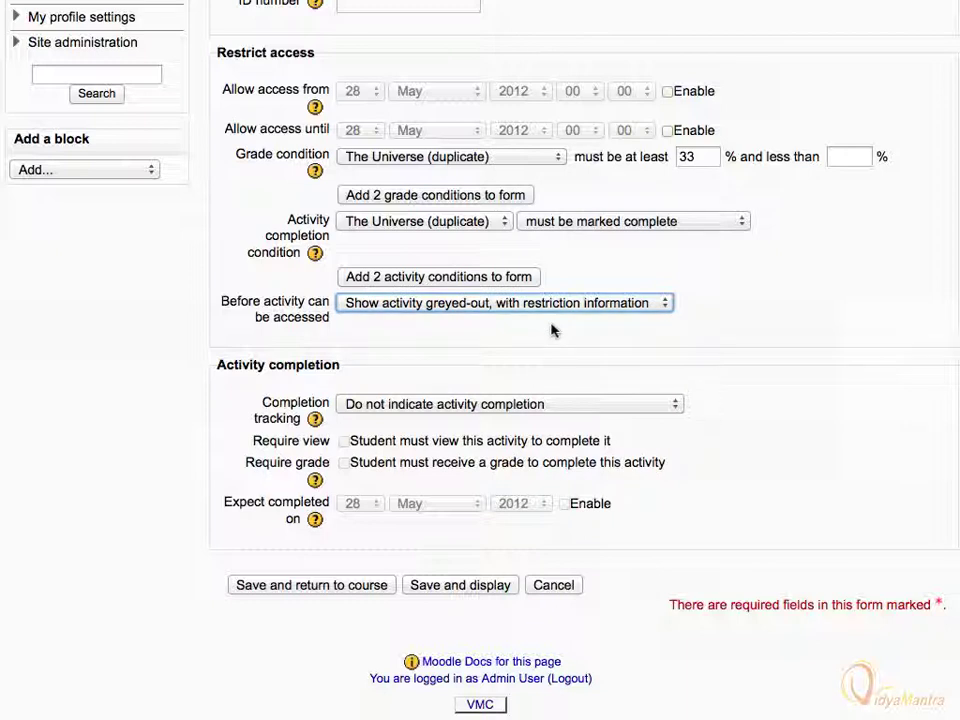
Make Mobile technology complete when viewed and graded, then save and return
click(676, 406)
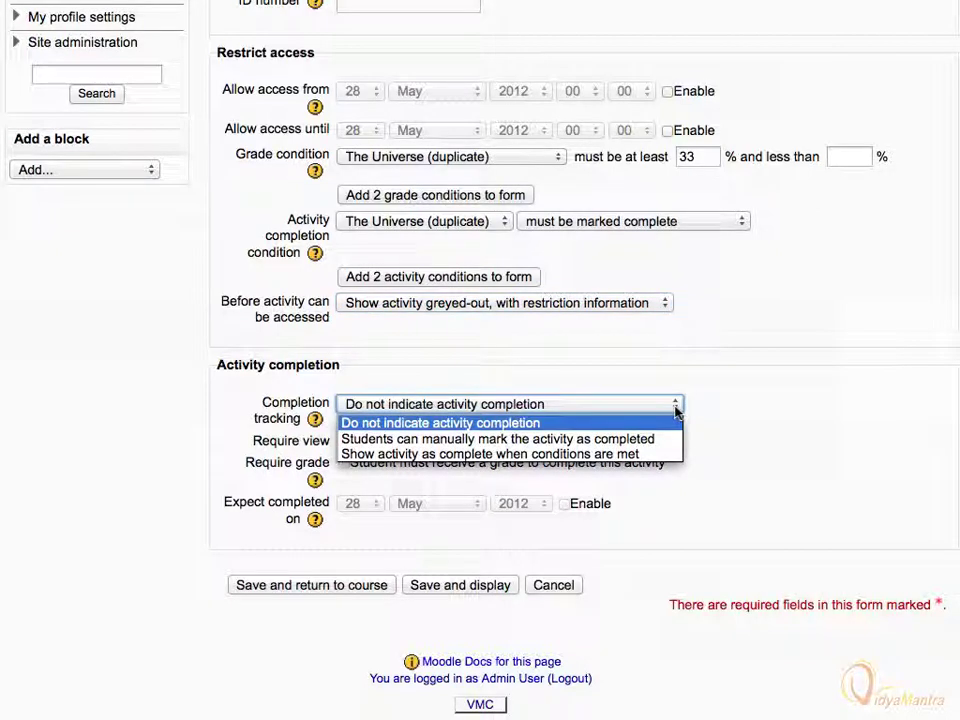
click(547, 455)
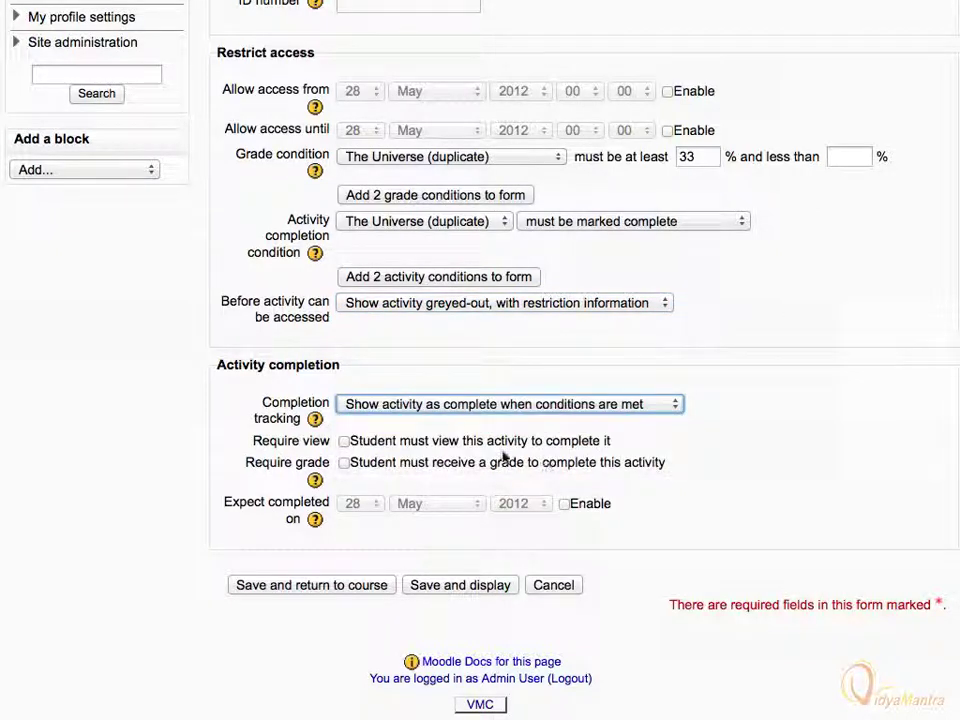
click(344, 442)
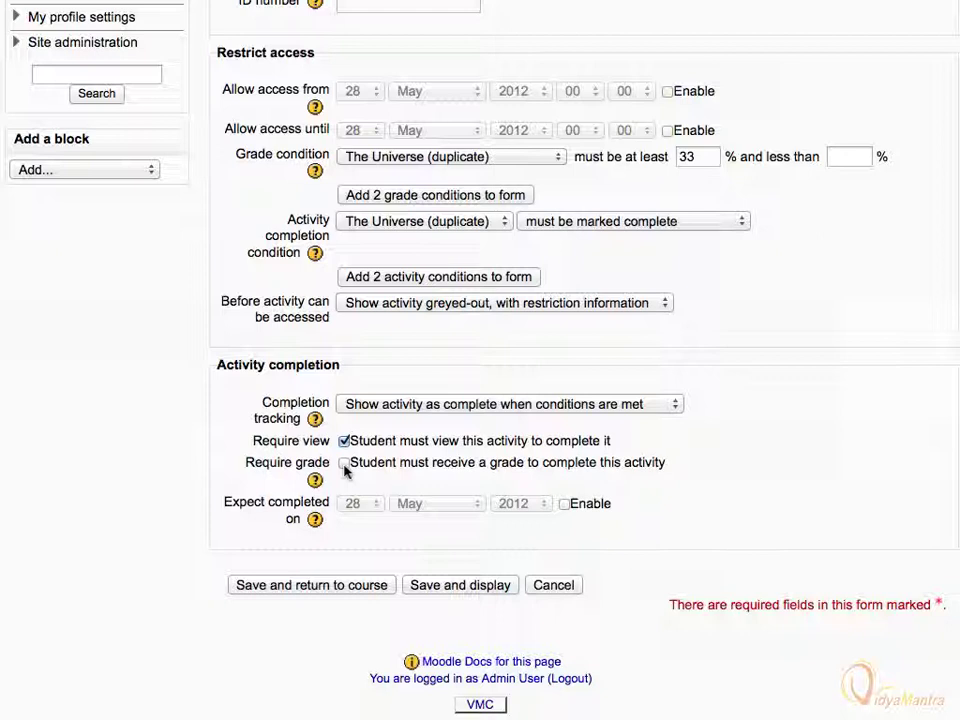
click(344, 464)
click(313, 590)
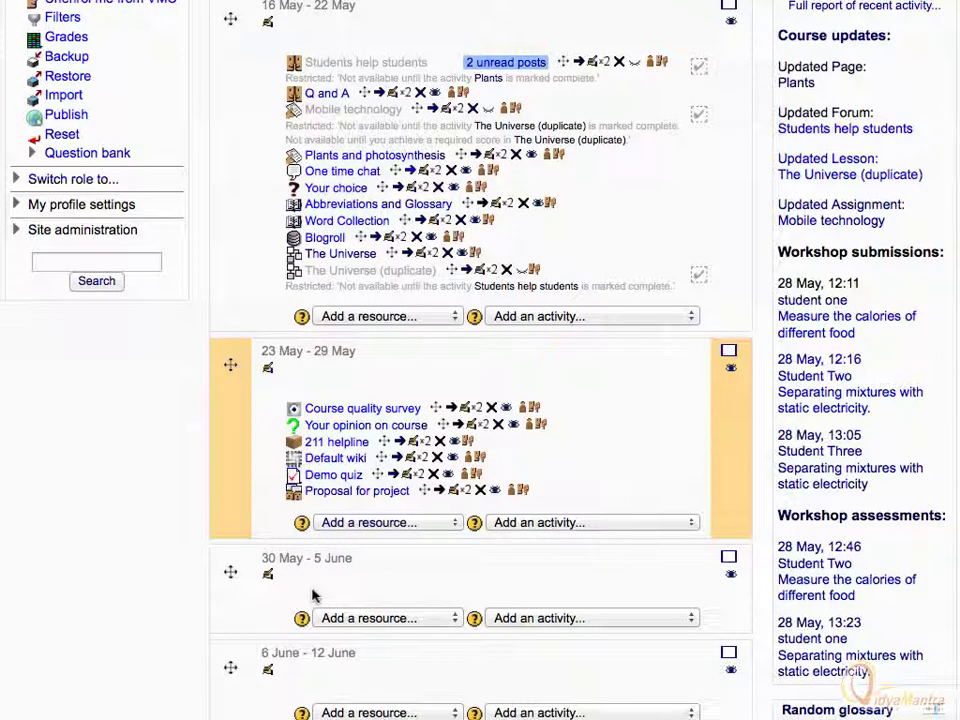
Bring up the Demo quiz settings down to its Restrict access section
click(405, 473)
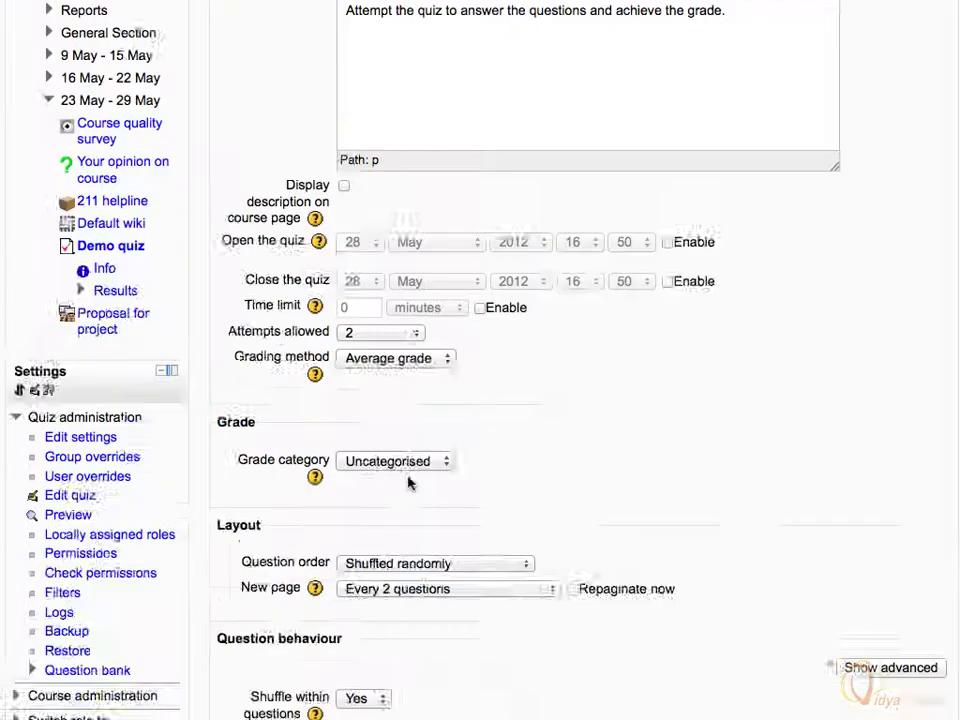
scroll(407, 482, down, 6)
scroll(407, 482, down, 15)
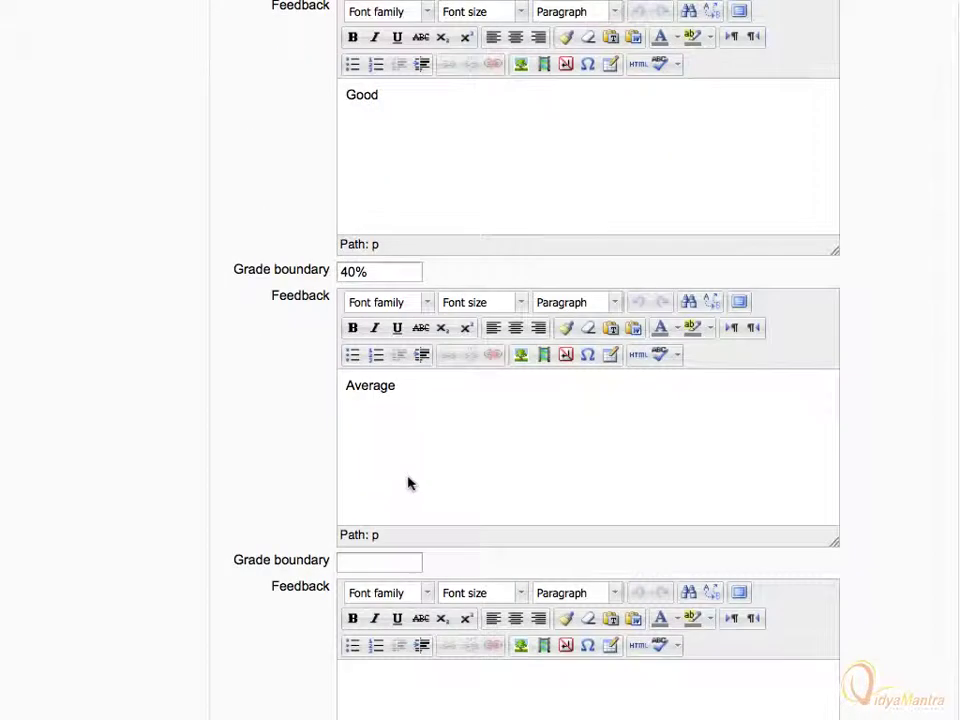
scroll(407, 482, down, 10)
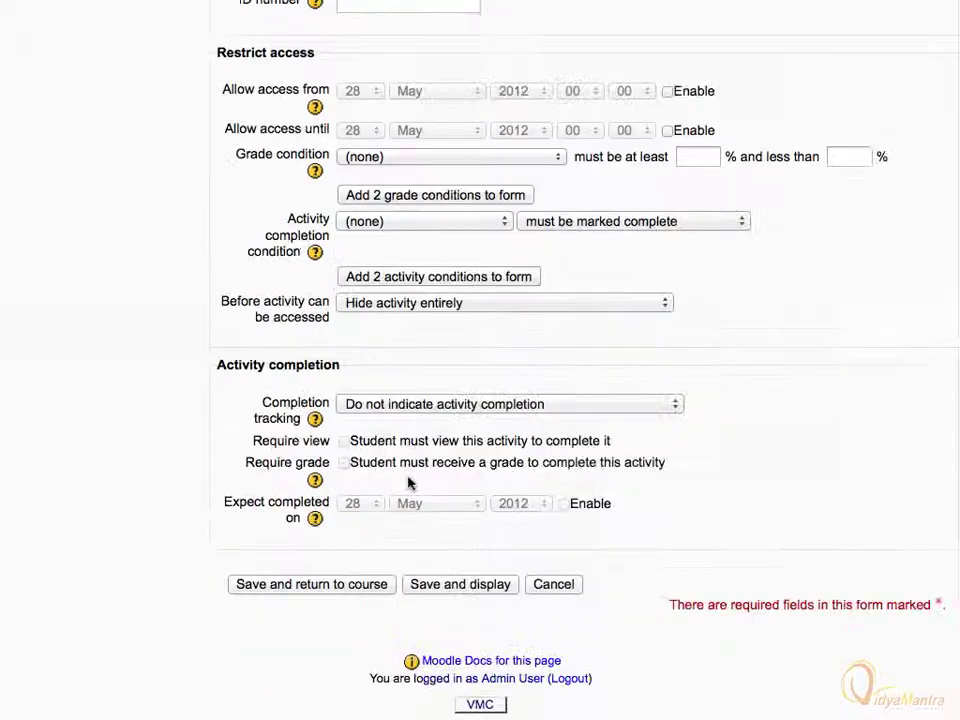
Restrict Demo quiz until Mobile technology is complete, shown greyed-out to students
click(503, 223)
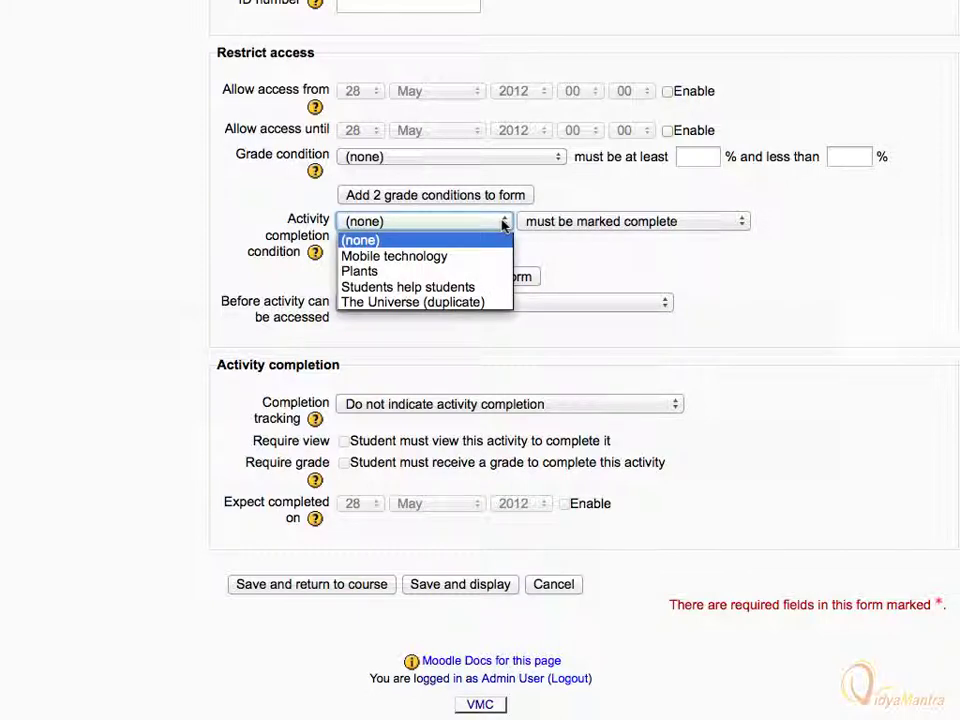
click(419, 258)
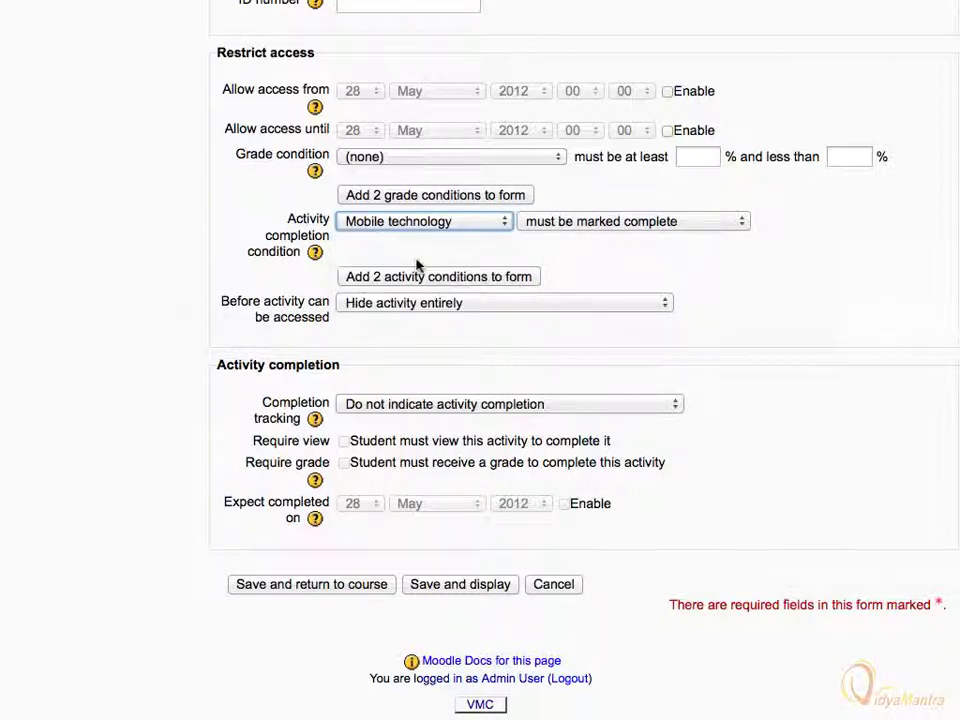
click(663, 305)
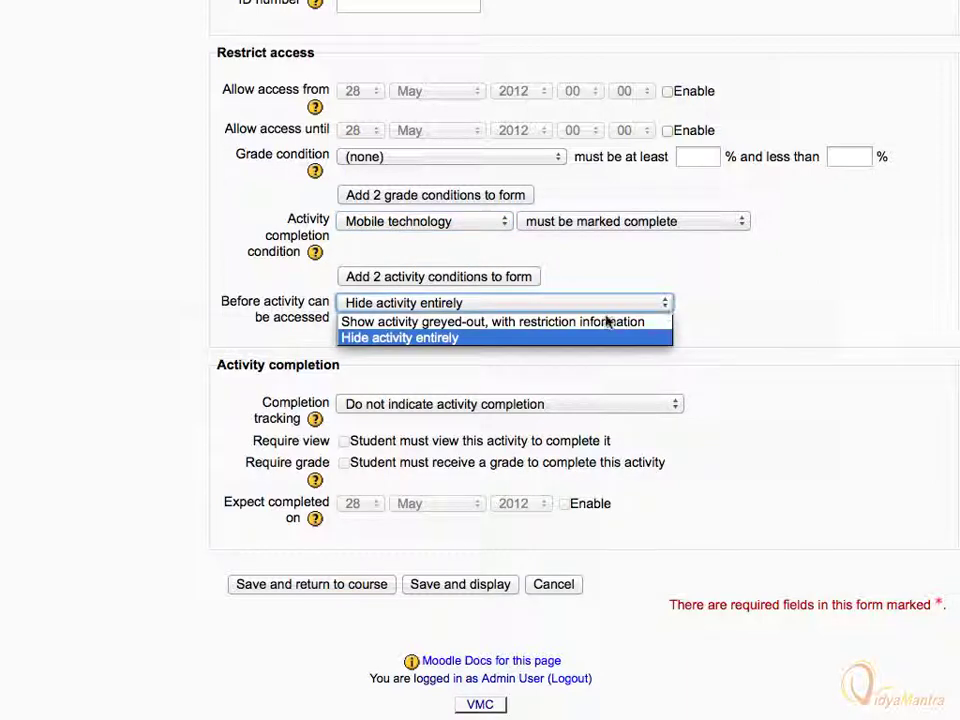
click(549, 321)
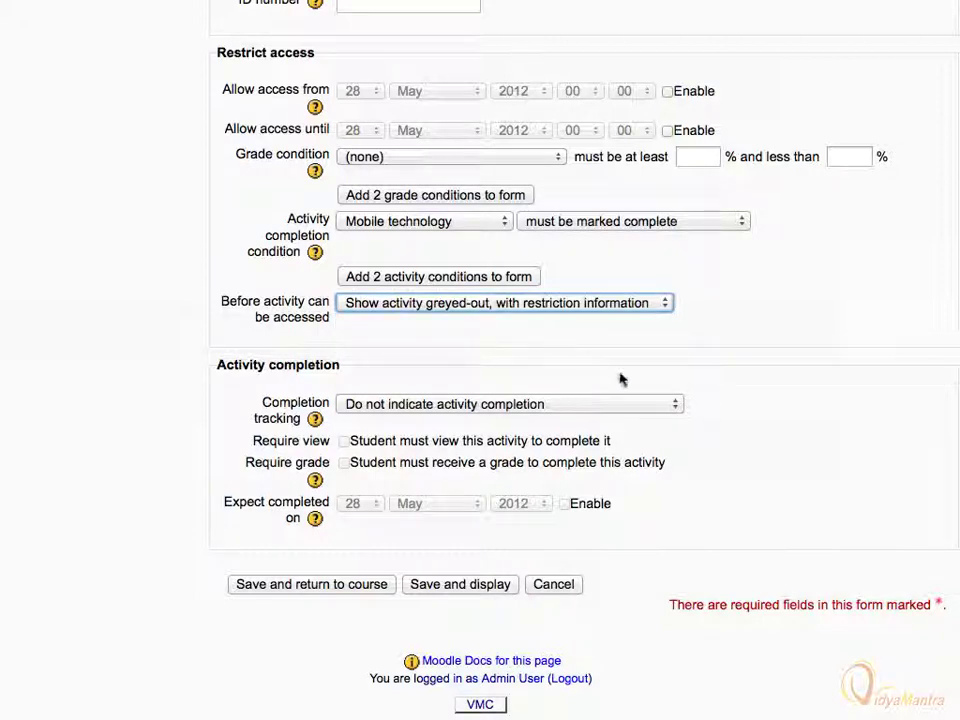
Make Demo quiz complete automatically once viewed and graded, then save and return to the course
click(675, 405)
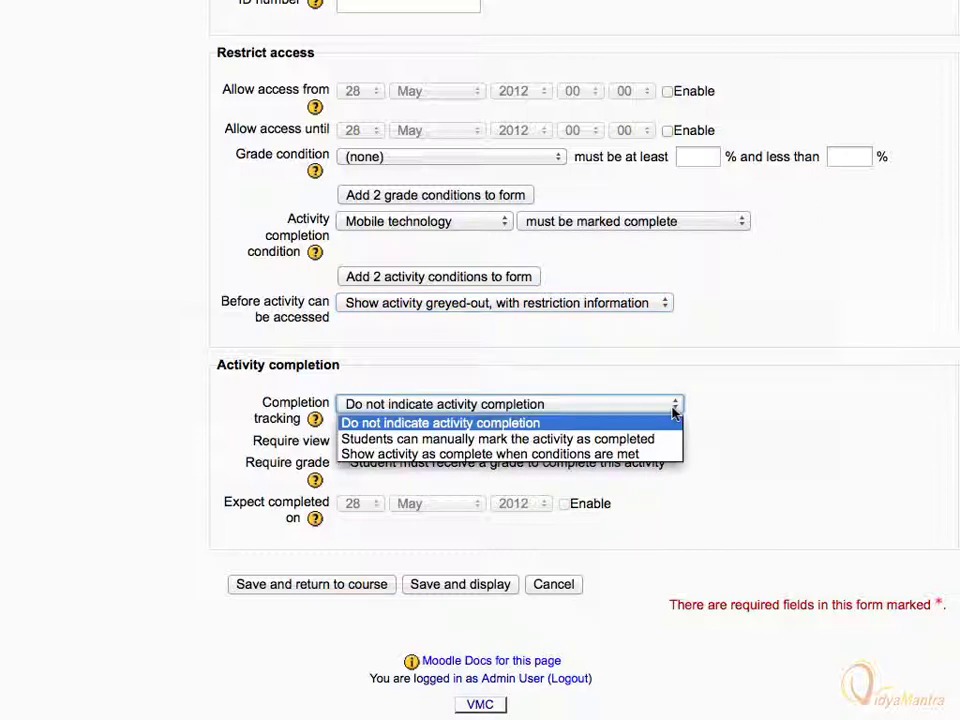
click(562, 454)
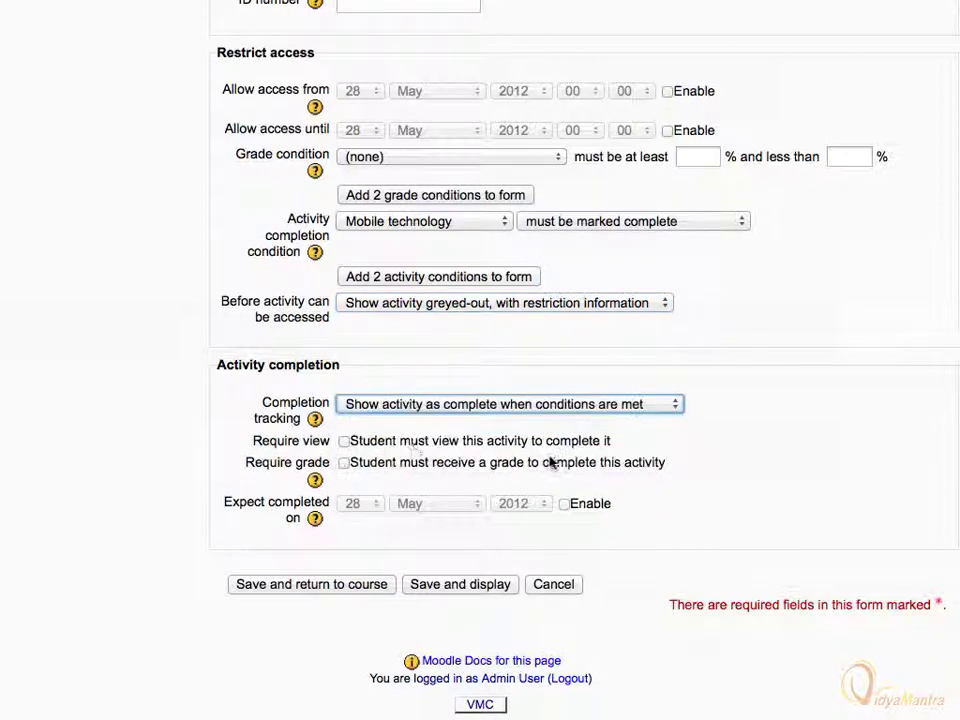
click(344, 442)
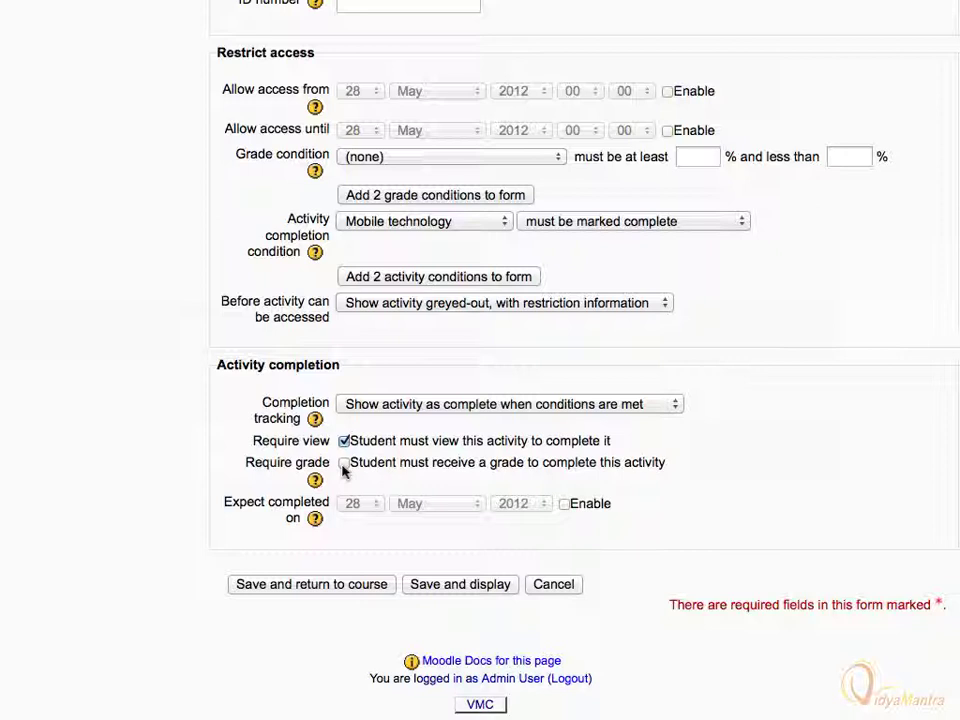
click(343, 464)
click(318, 586)
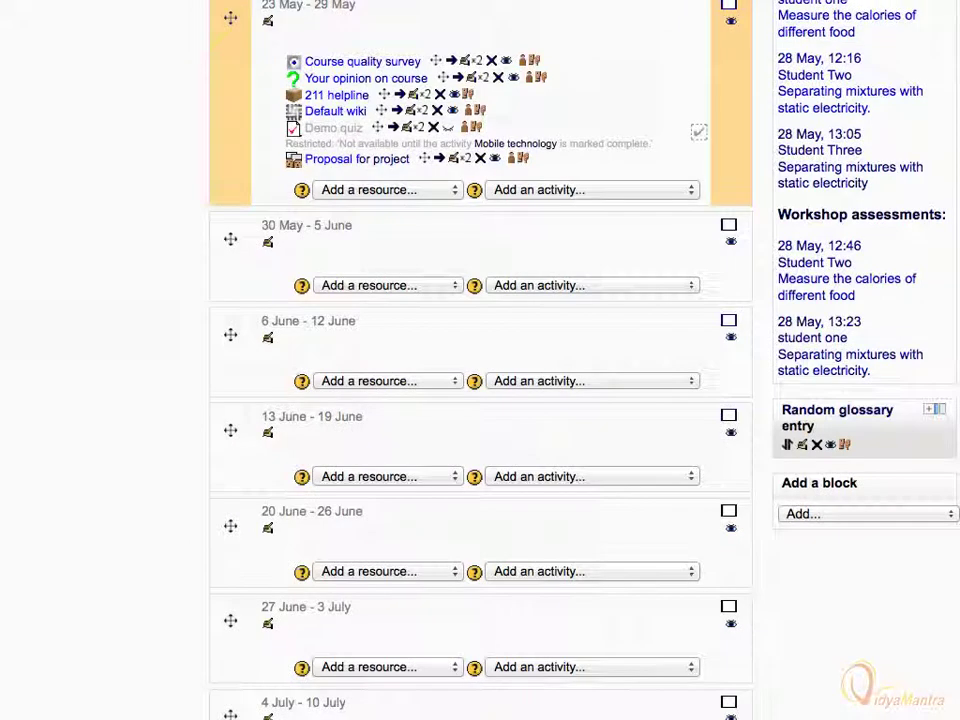
Turn editing off from the Course administration block to view the restricted activities
scroll(318, 594, up, 15)
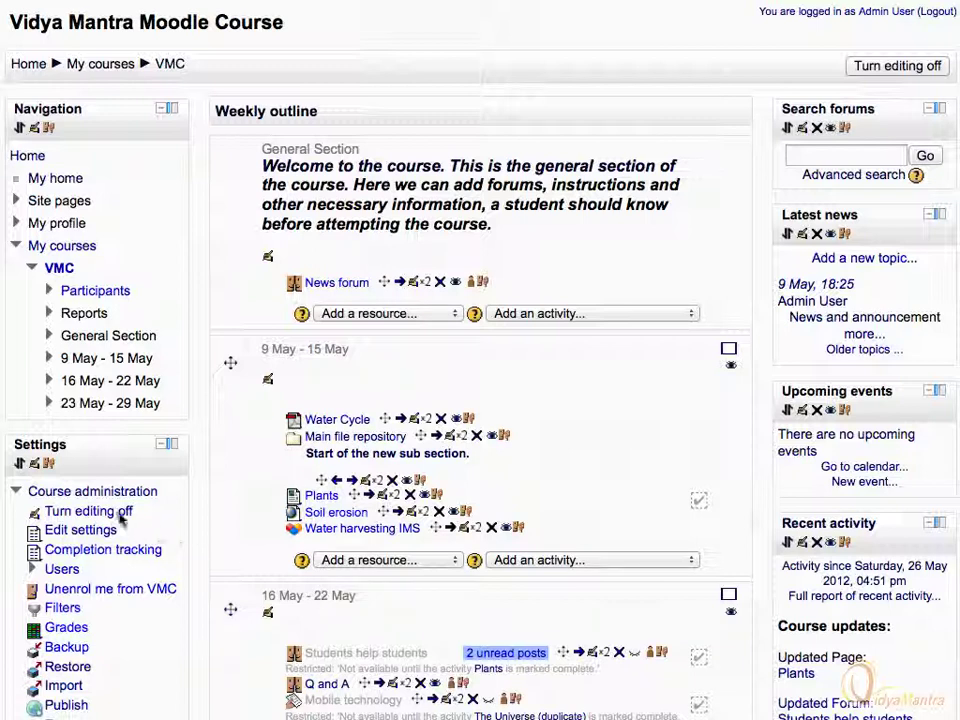
click(88, 511)
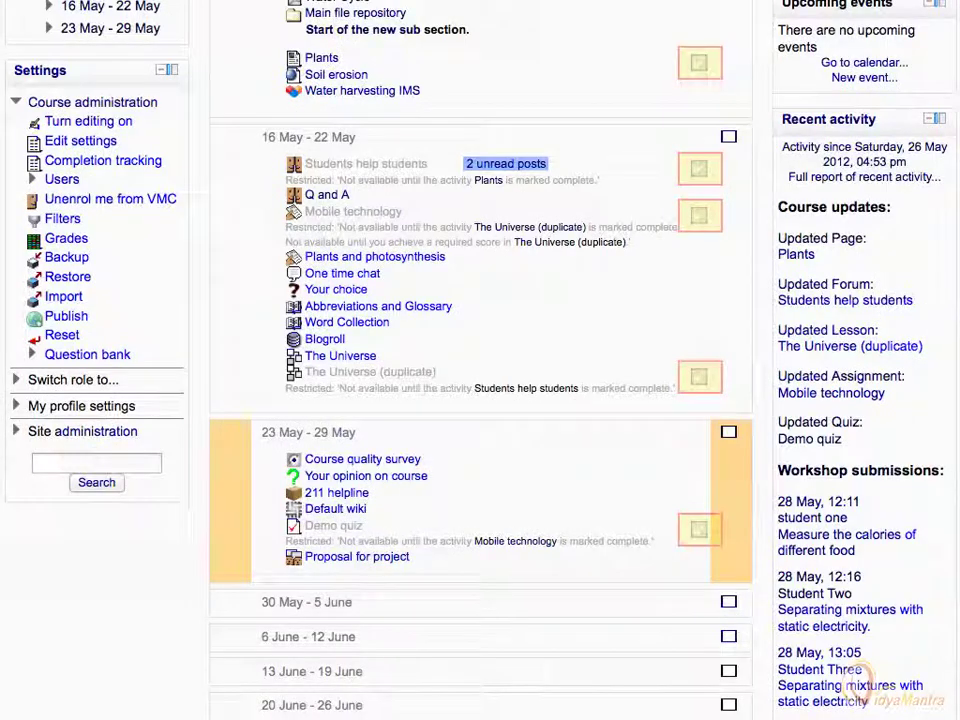